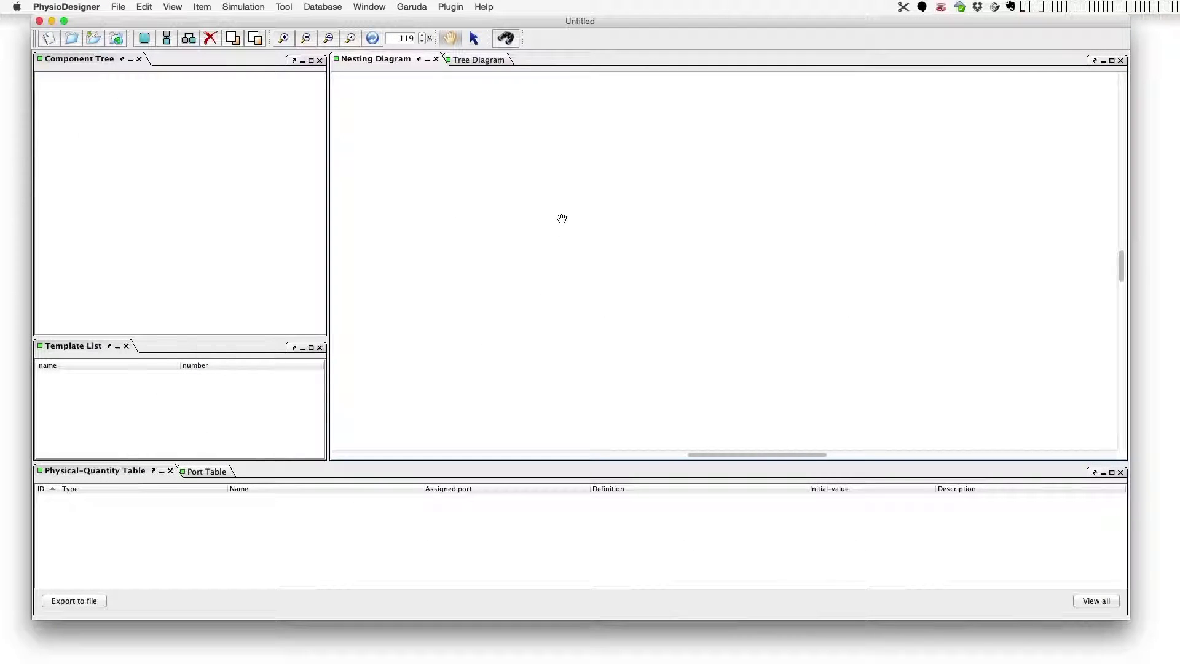
# Open the context menu on the empty Nesting Diagram canvas.
pyautogui.rightClick(562, 218)
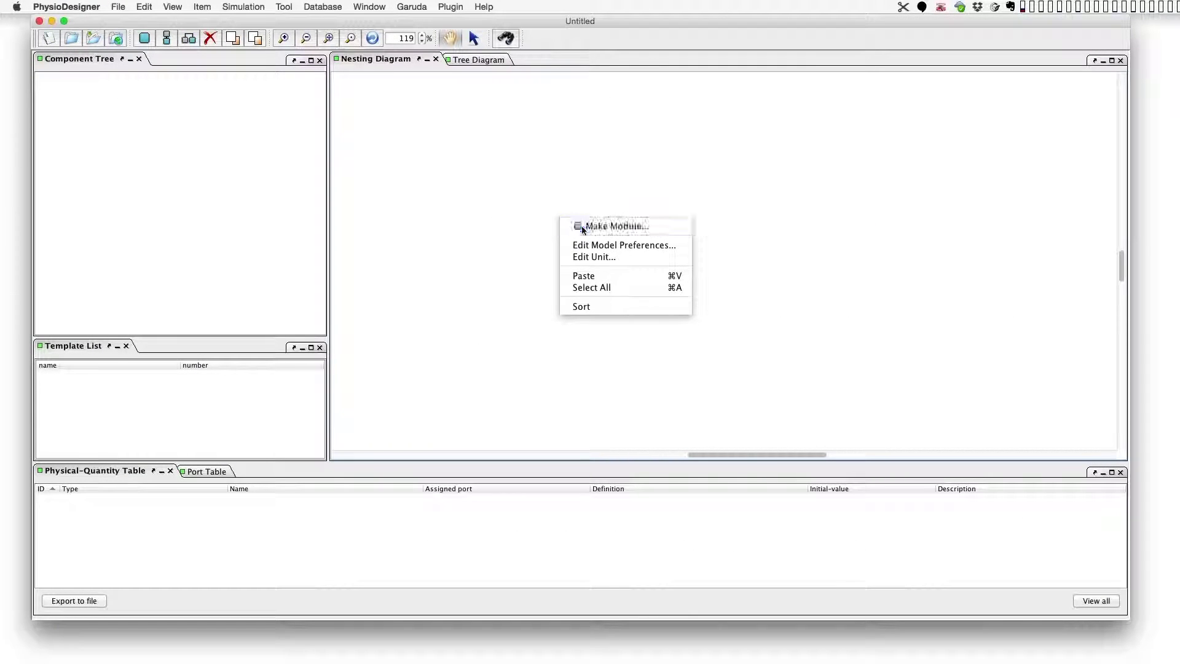
# Create a new module named Hares.
pyautogui.click(581, 227)
pyautogui.write('Hares')
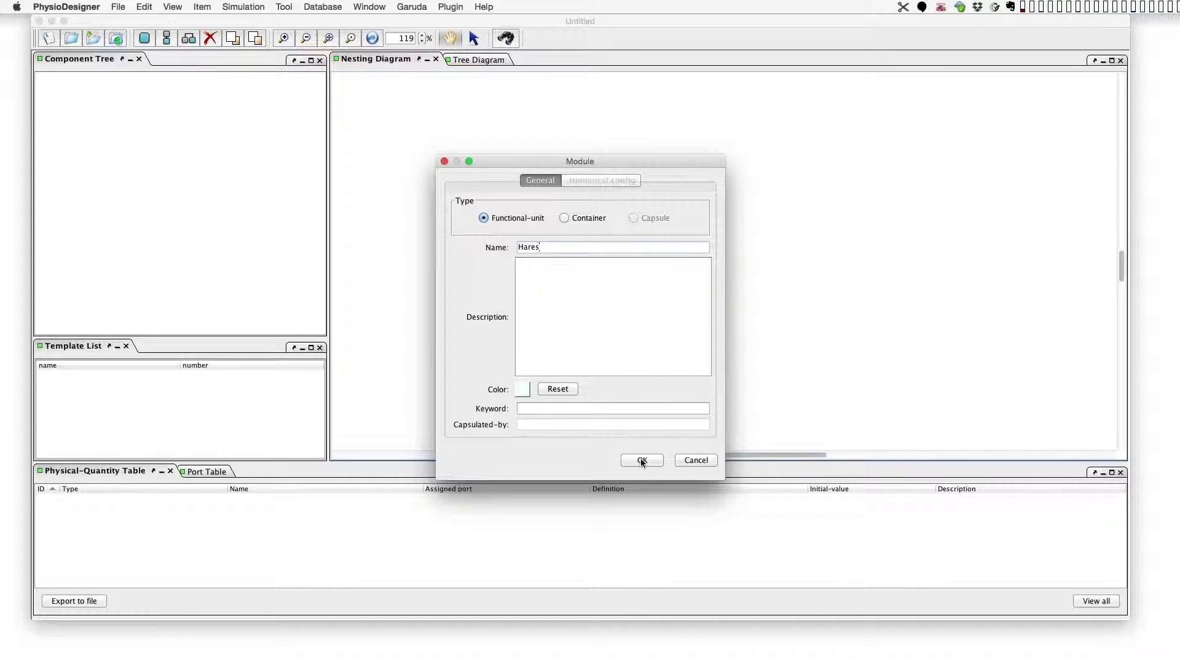
pyautogui.click(642, 460)
# Add a State quantity named hare to Hares with initial value 2.
pyautogui.rightClick(598, 253)
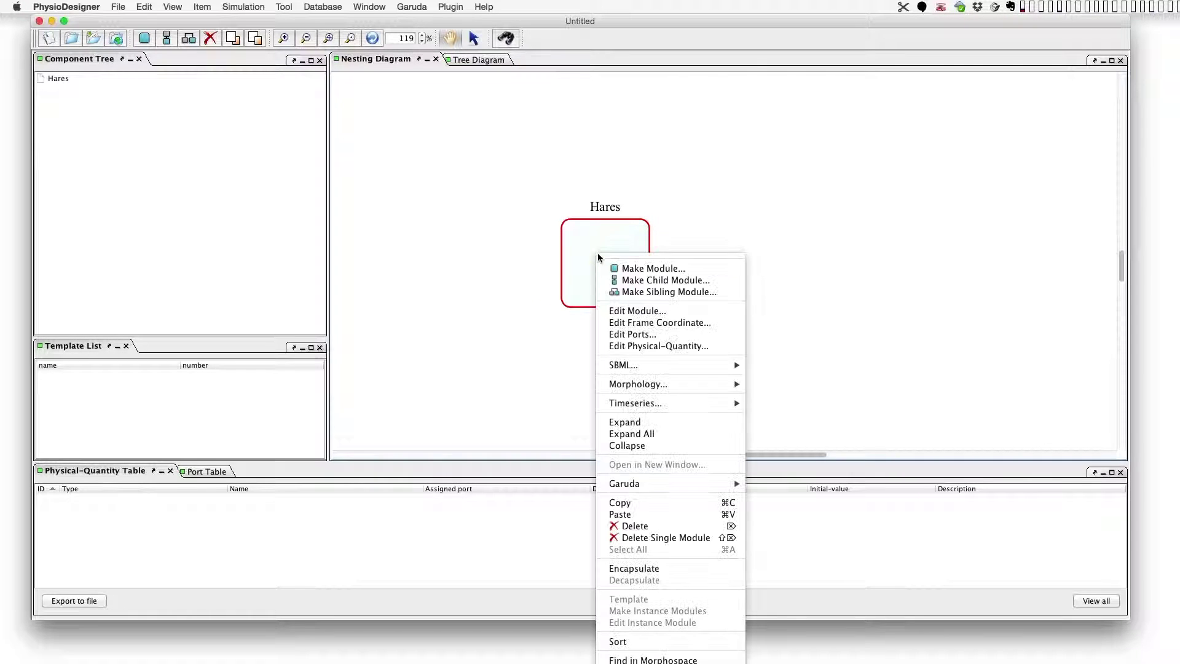
pyautogui.click(633, 347)
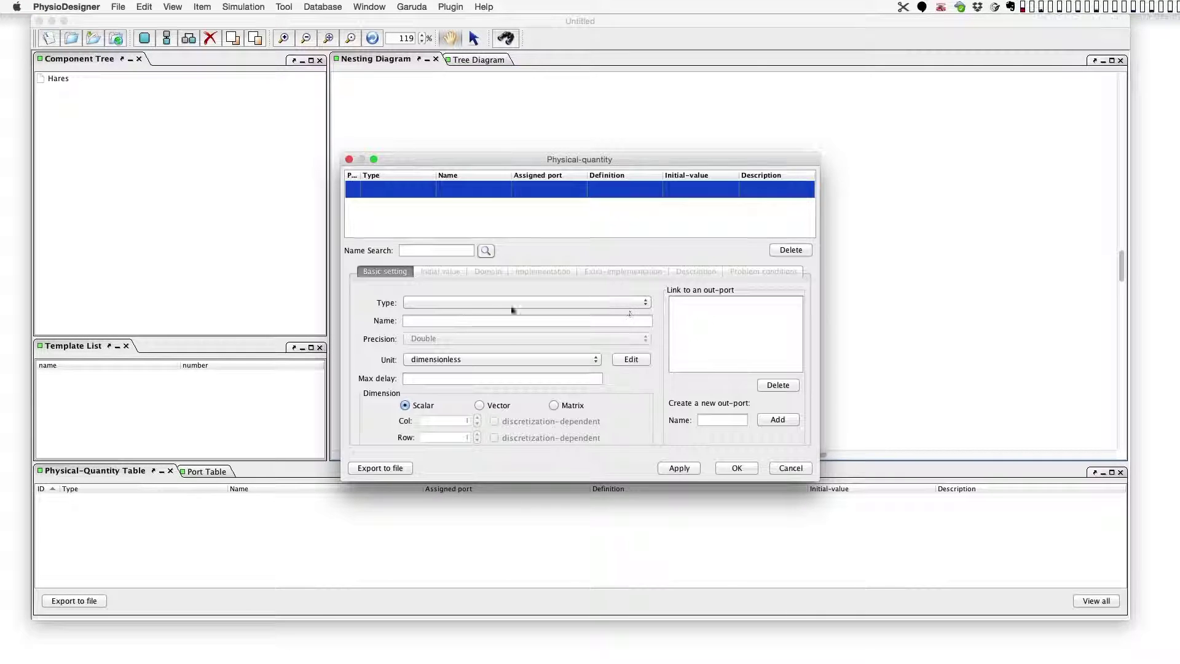
pyautogui.click(467, 300)
pyautogui.click(463, 311)
pyautogui.click(466, 320)
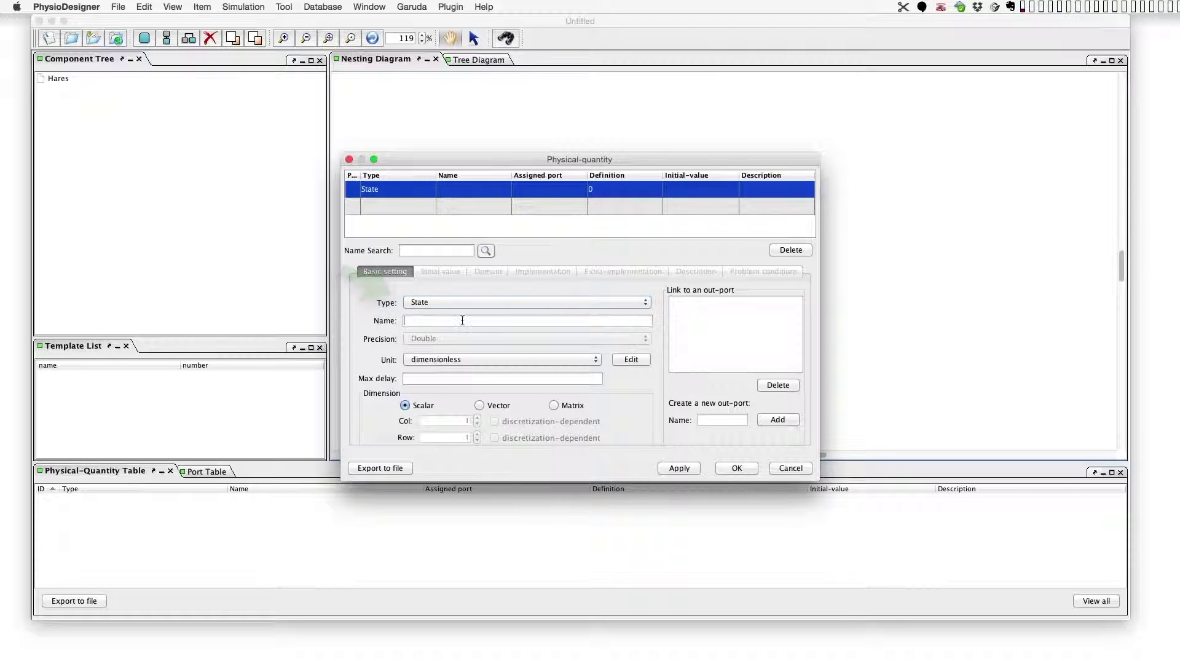
pyautogui.write('hare')
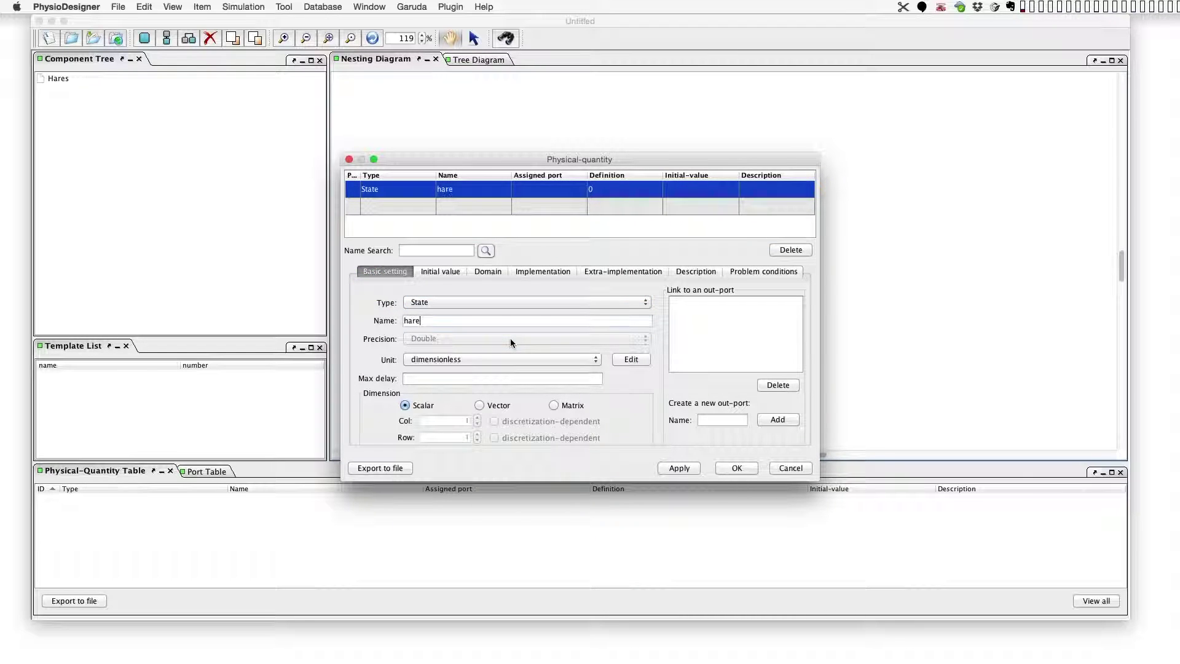
pyautogui.click(451, 273)
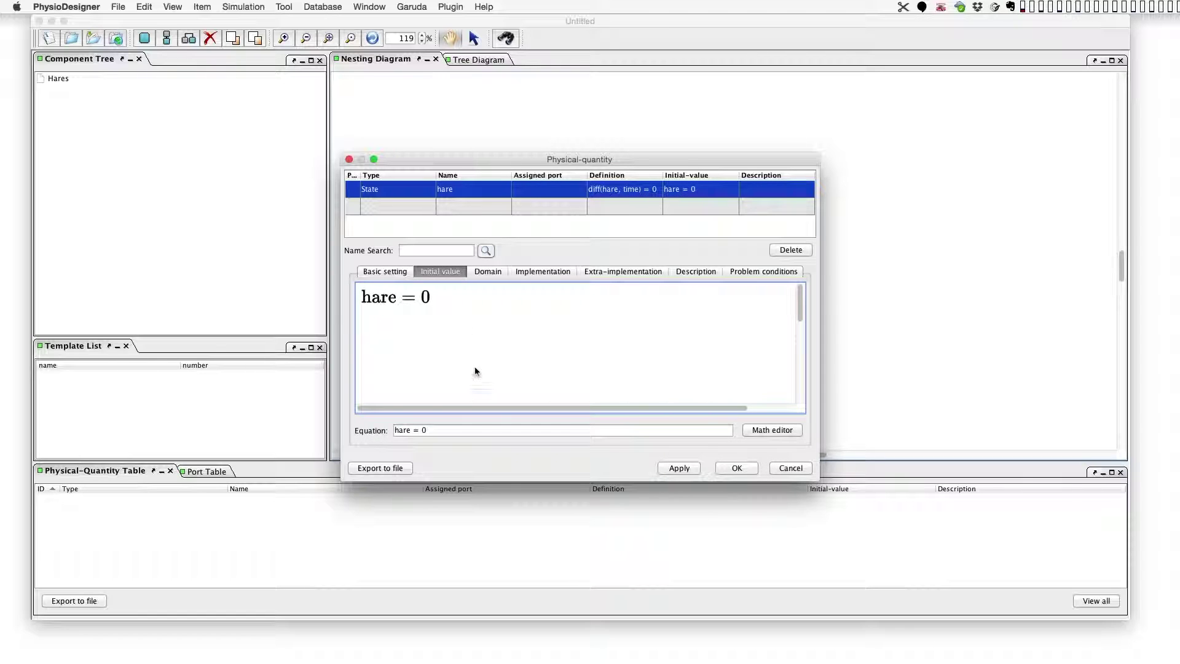
pyautogui.press('BackSpace')
pyautogui.write('2')
pyautogui.press('Return')
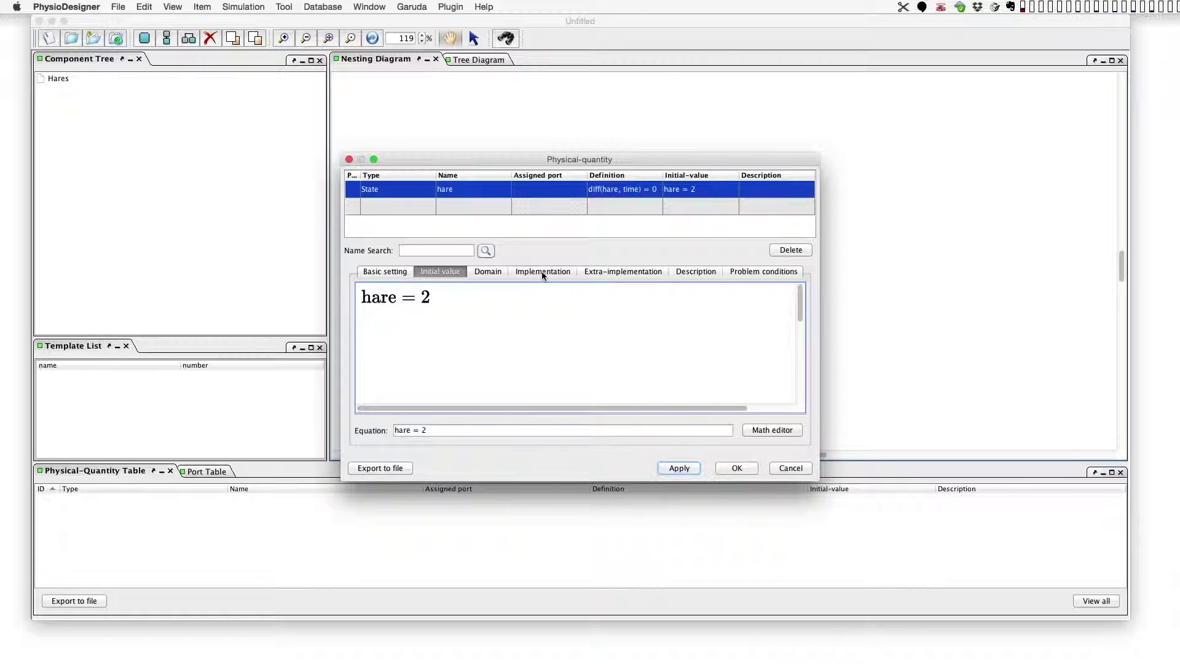
# Give hare the rate equation A*hare - B*hare*lynx and auto-create A, B and lynx.
pyautogui.click(542, 271)
pyautogui.press('BackSpace')
pyautogui.write('A*hare - B*hare*')
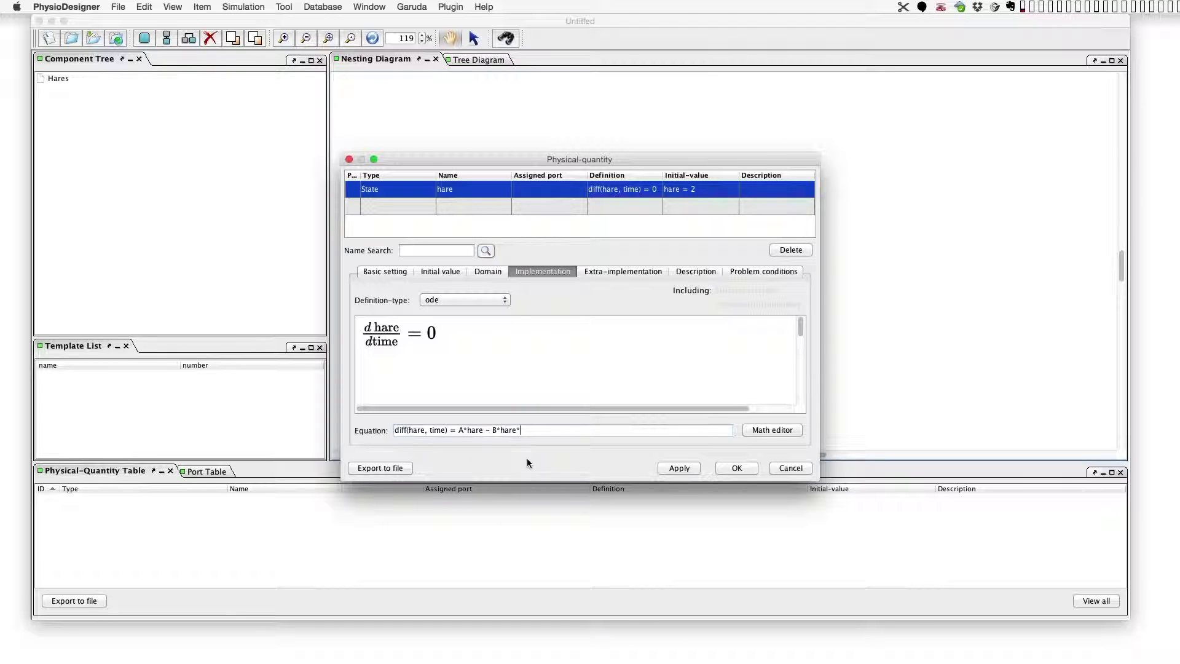
pyautogui.write('lynx')
pyautogui.press('Return')
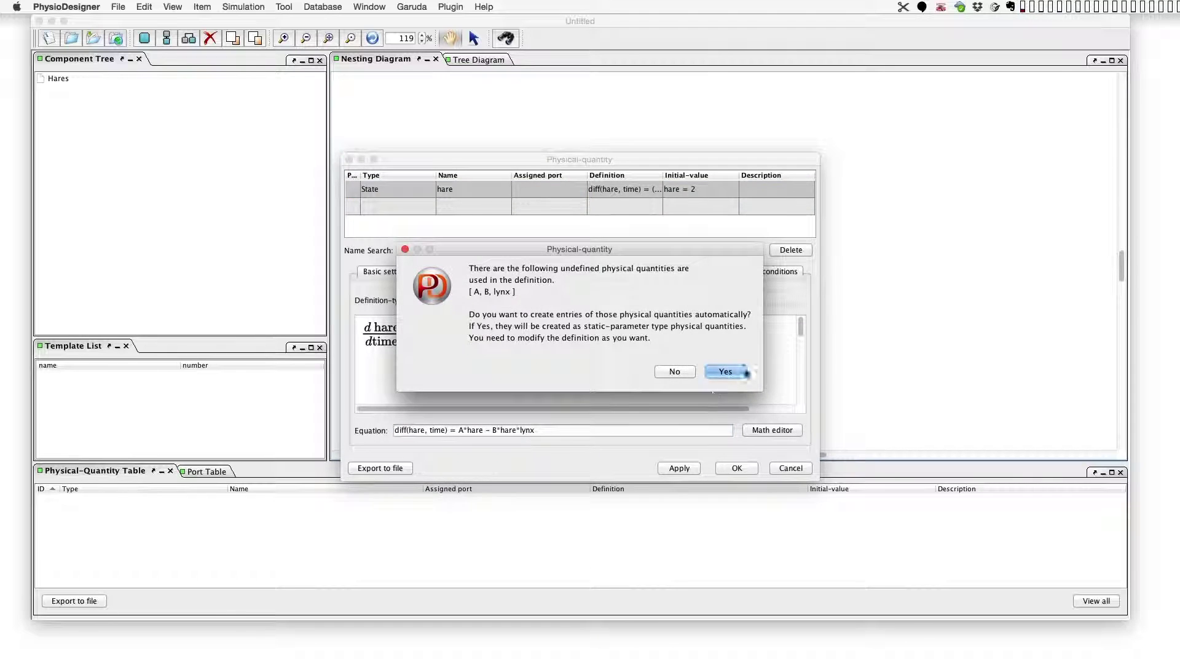
pyautogui.click(742, 373)
# Set parameter A to 0.3 and parameter B to 0.4.
pyautogui.click(606, 206)
pyautogui.click(519, 430)
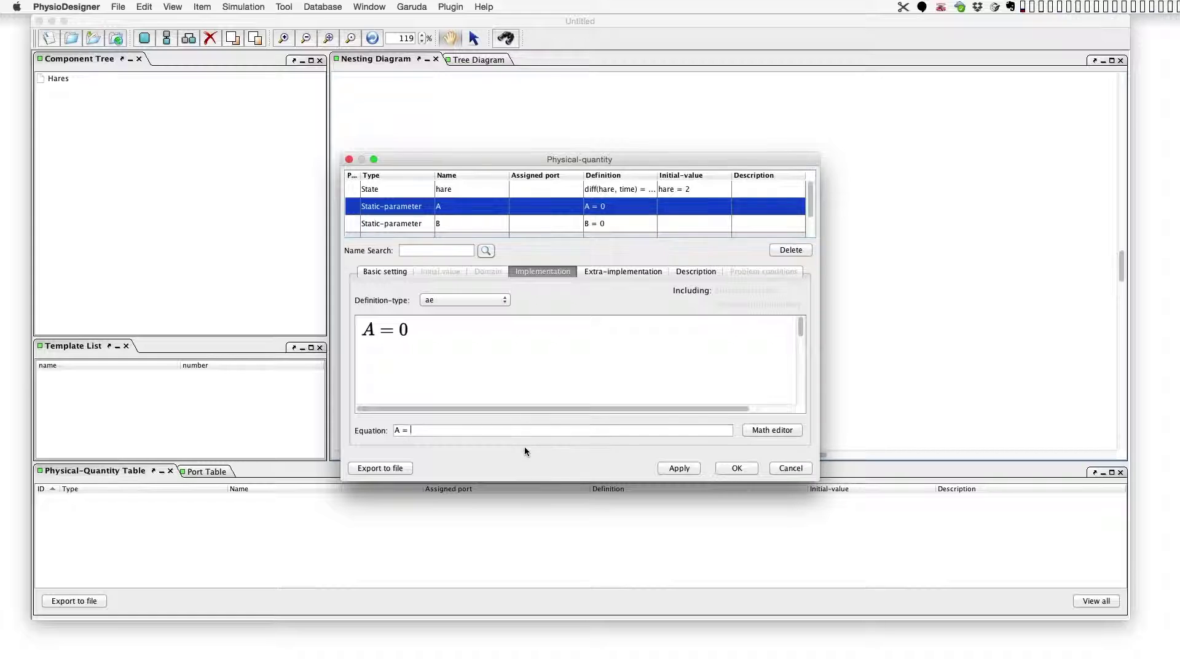
pyautogui.write('.3')
pyautogui.press('Return')
pyautogui.click(605, 224)
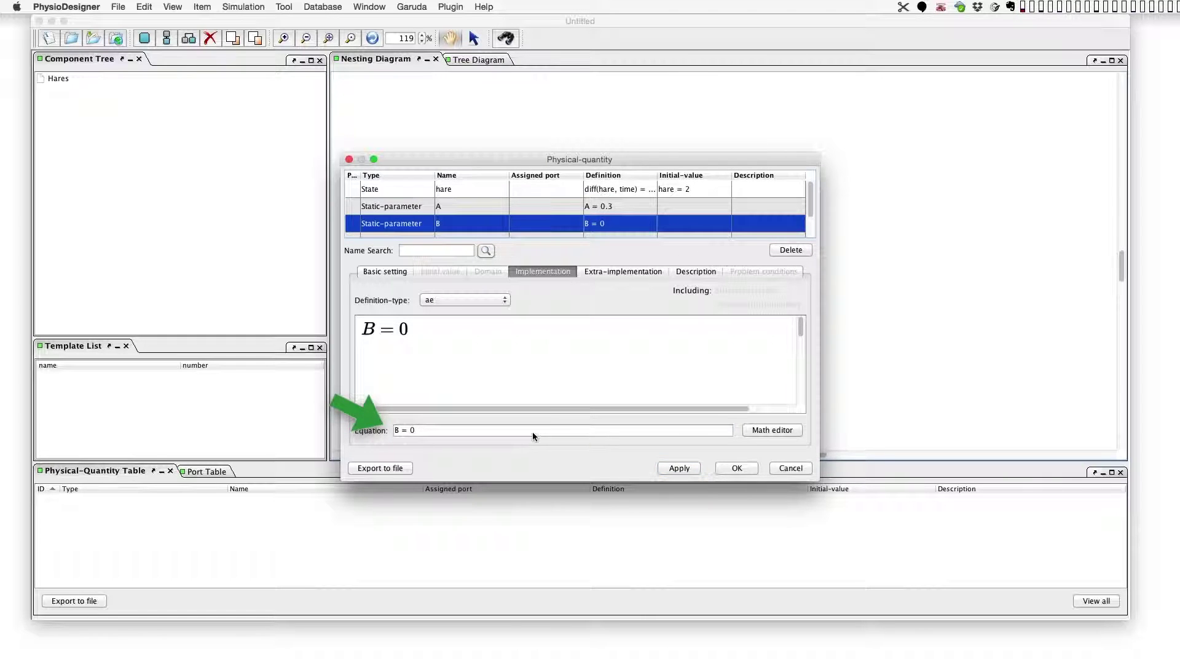
pyautogui.write('.4')
pyautogui.press('Return')
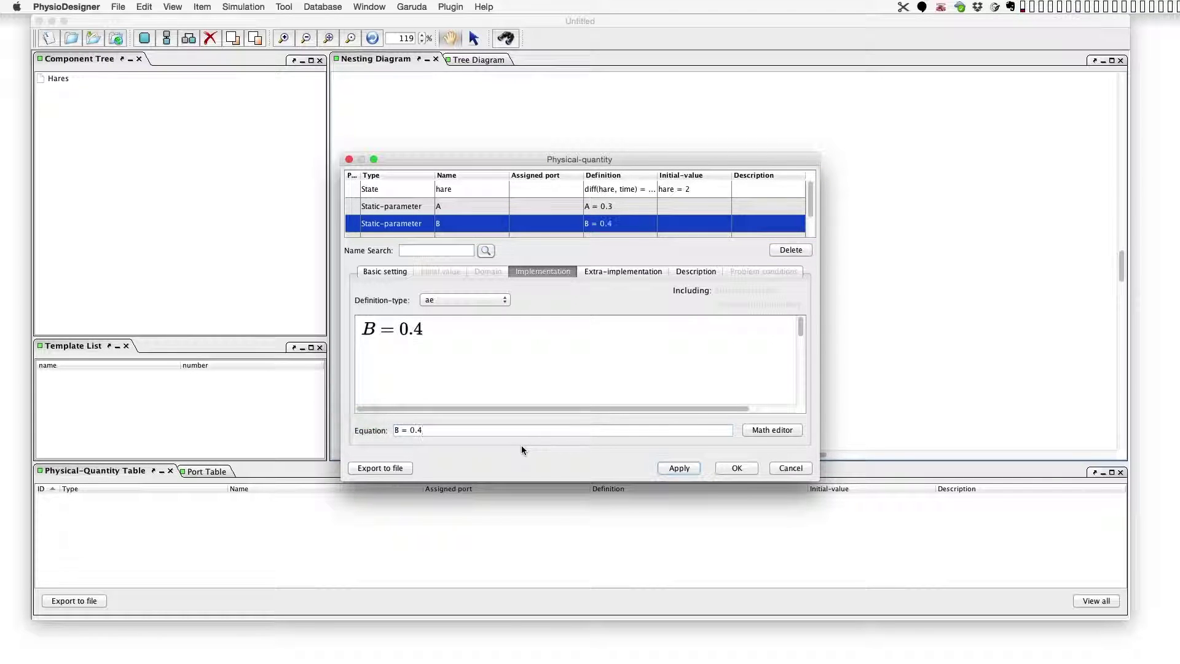
# Make lynx a Variable-parameter assigned from a new input port named lynx.
pyautogui.scroll(-1, 529, 221)
pyautogui.click(536, 217)
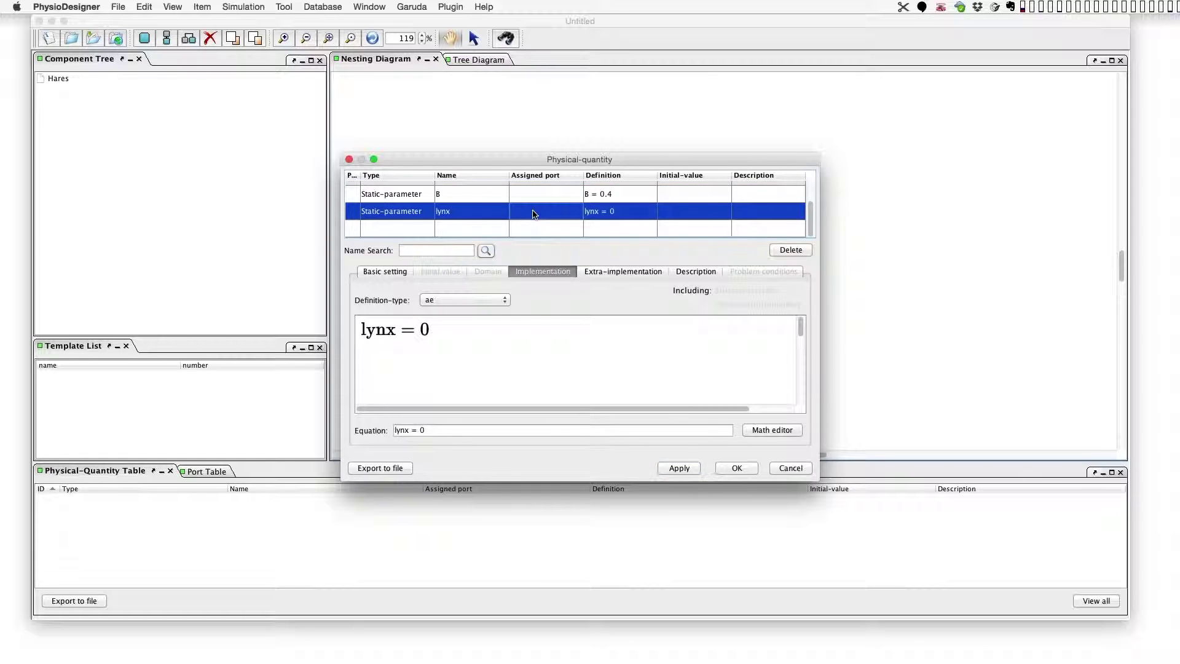
pyautogui.click(377, 271)
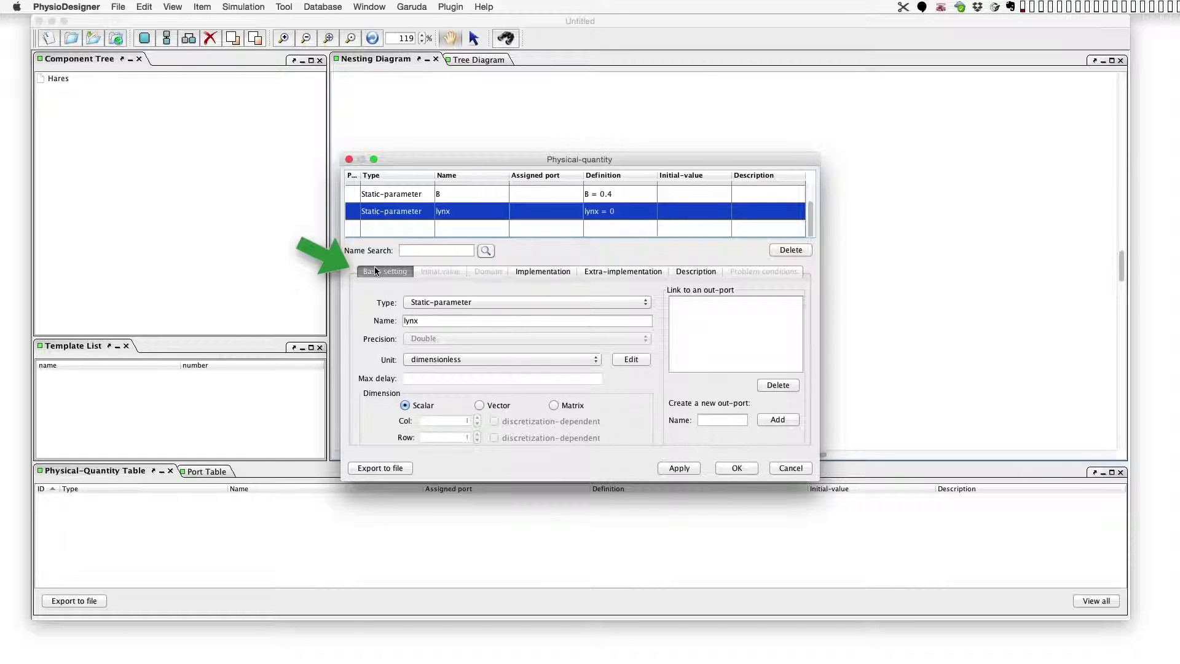
pyautogui.click(438, 301)
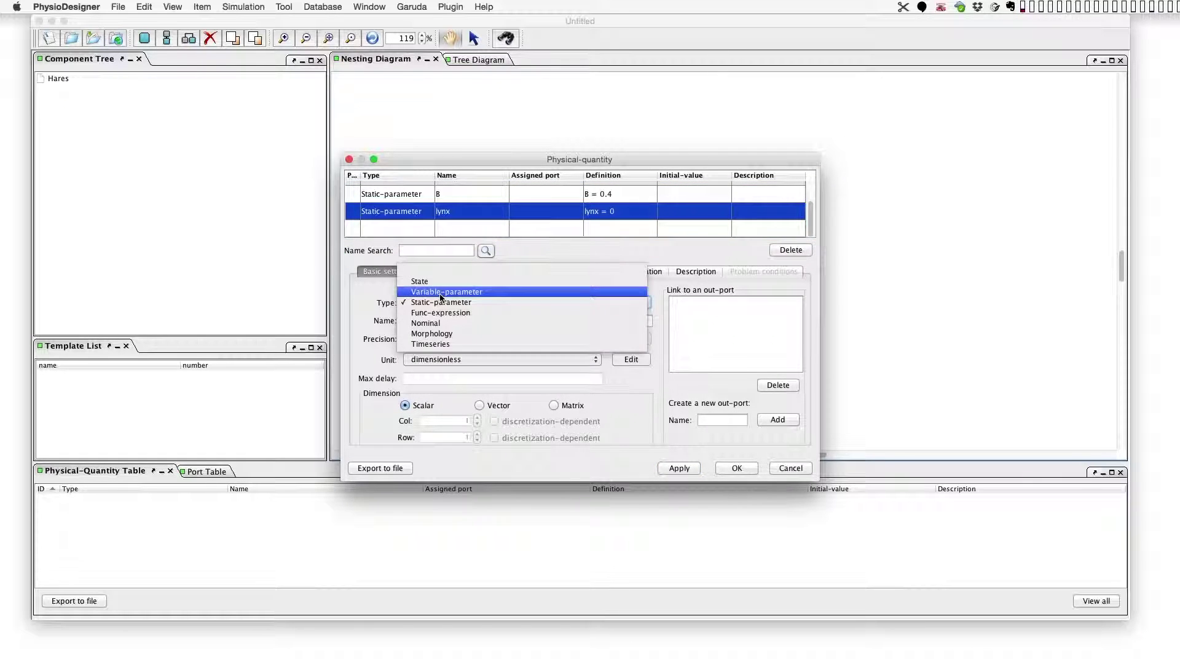
pyautogui.click(440, 297)
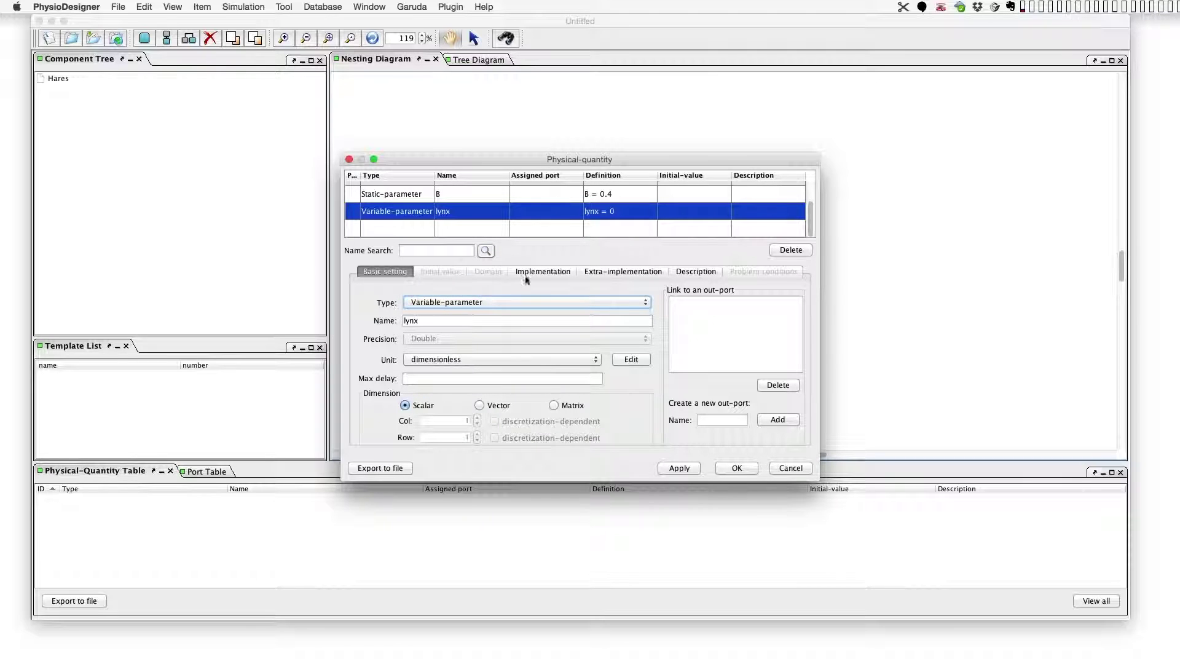
pyautogui.click(536, 272)
pyautogui.click(465, 300)
pyautogui.click(464, 327)
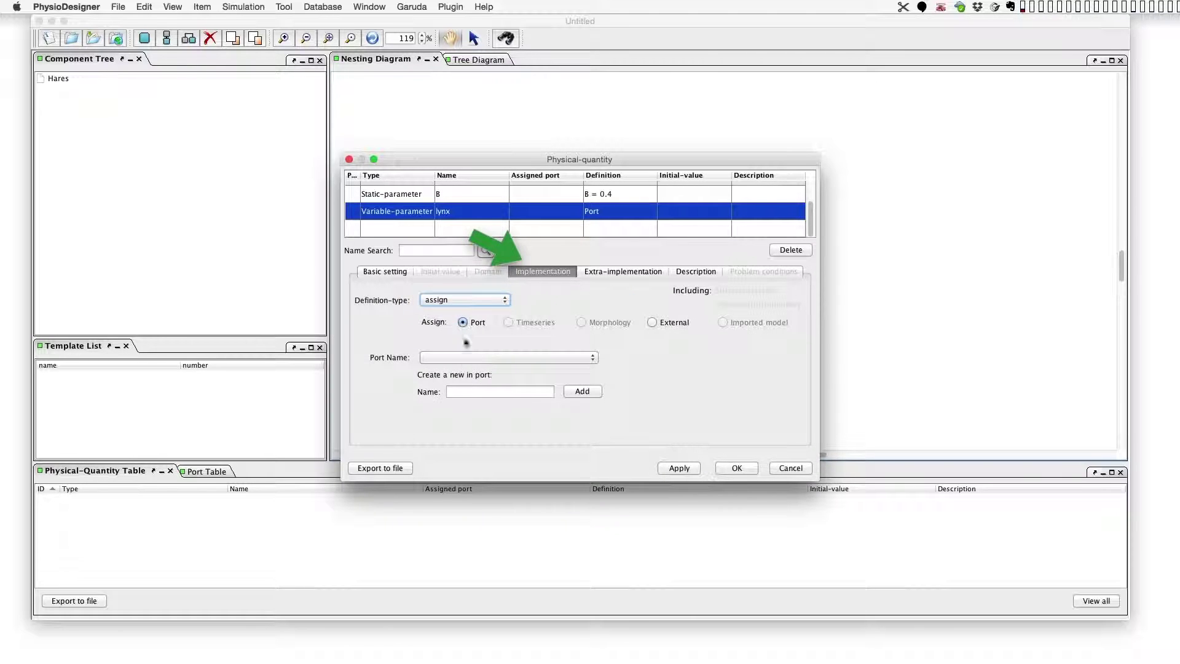
pyautogui.write('lynx')
pyautogui.click(581, 391)
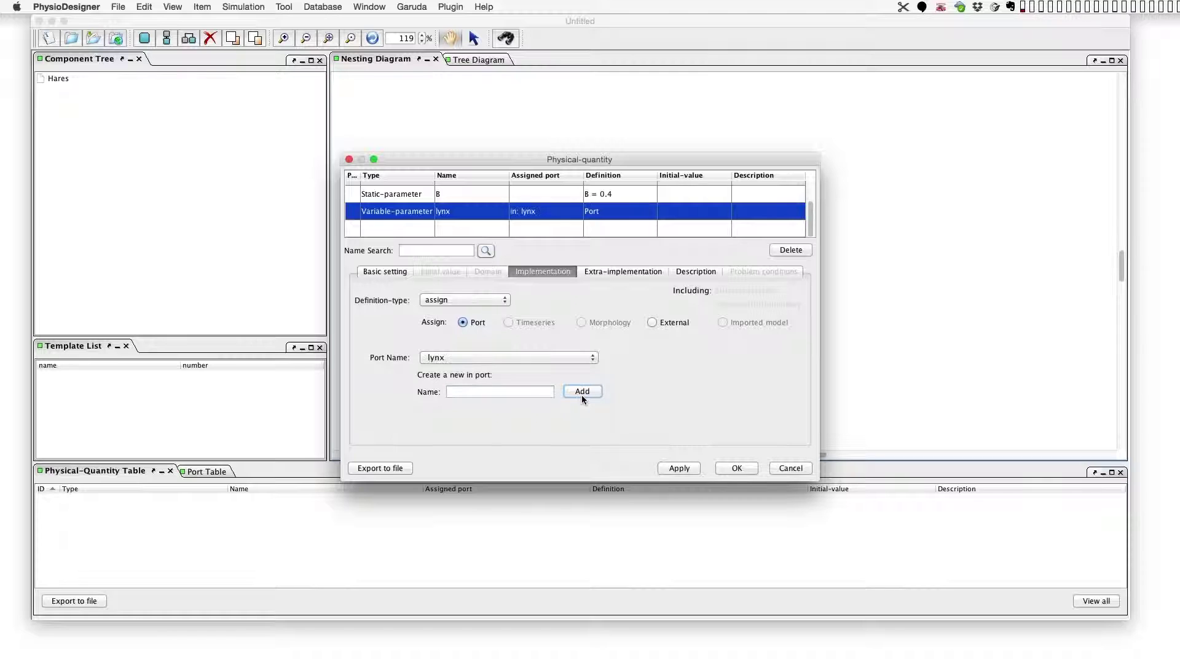
# Add an output port named hare linked to the hare state, and close the editor.
pyautogui.scroll(2, 430, 229)
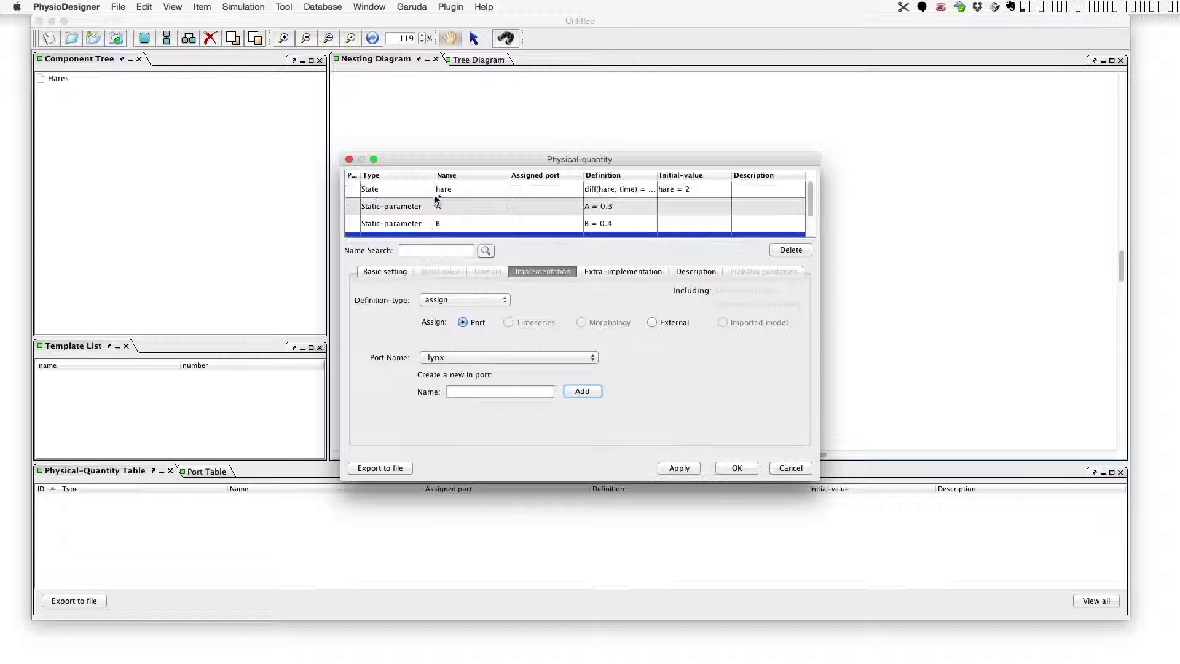
pyautogui.click(396, 189)
pyautogui.click(395, 270)
pyautogui.click(732, 418)
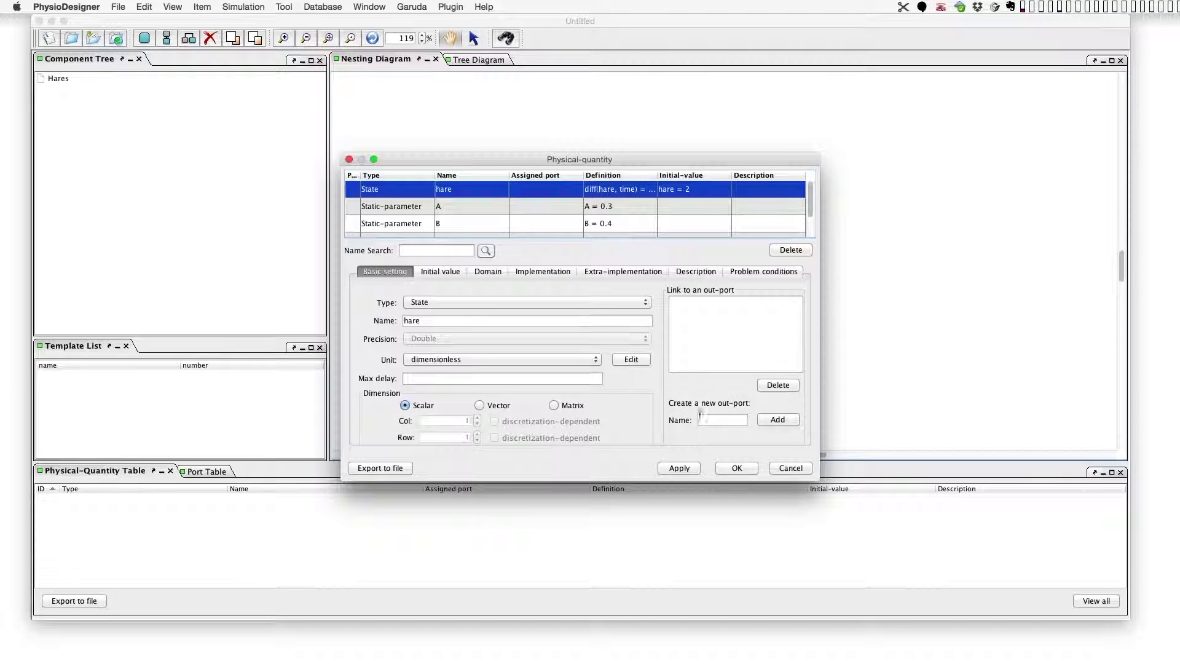
pyautogui.write('hare')
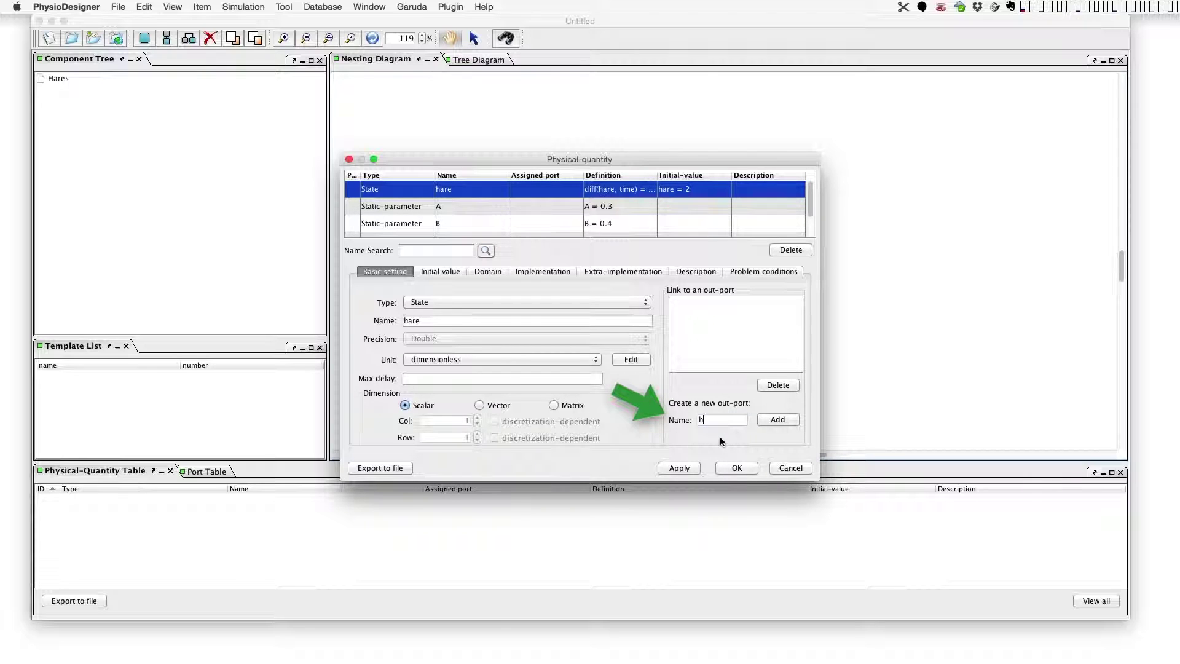
pyautogui.click(778, 420)
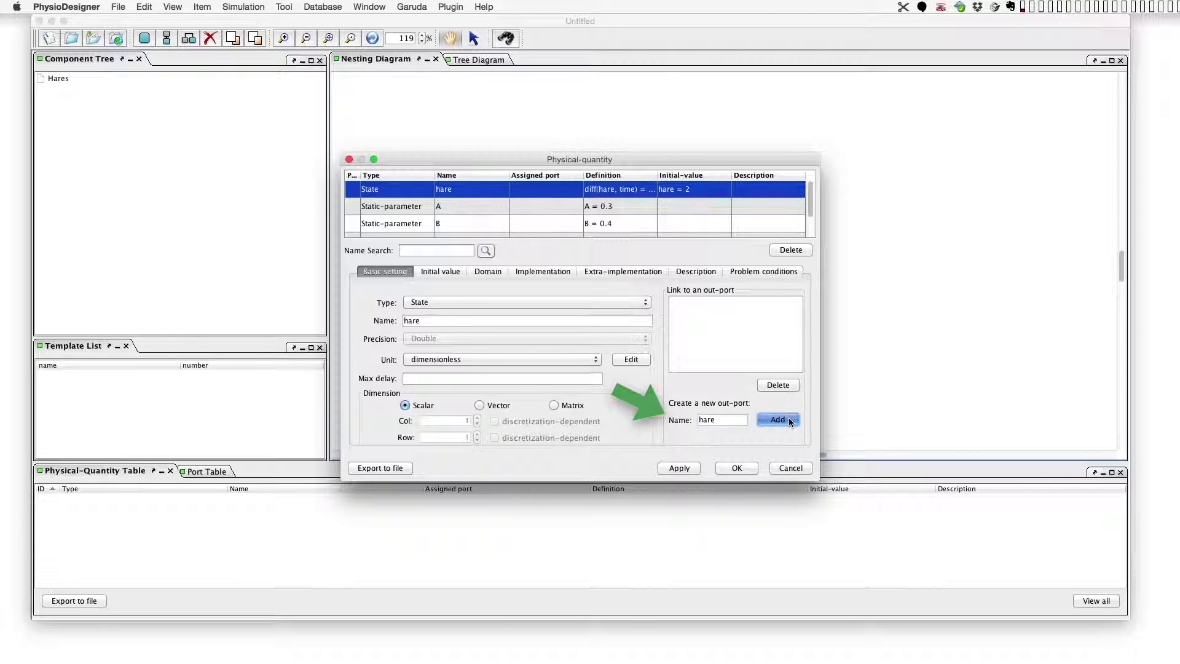
pyautogui.click(687, 303)
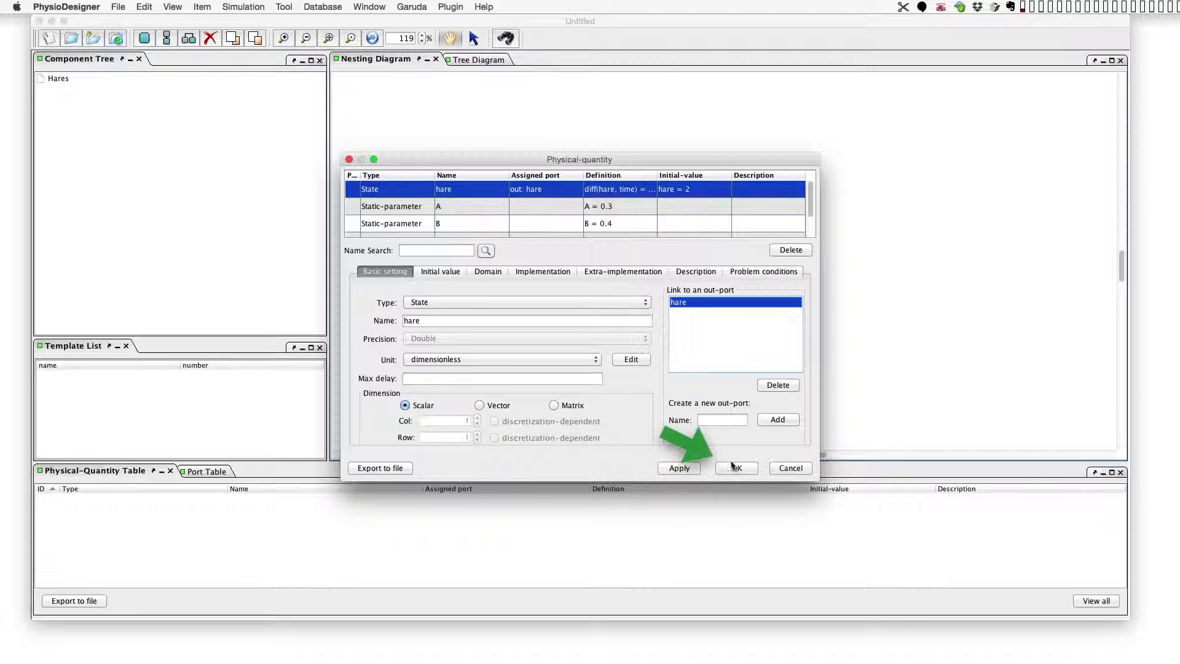
pyautogui.click(734, 467)
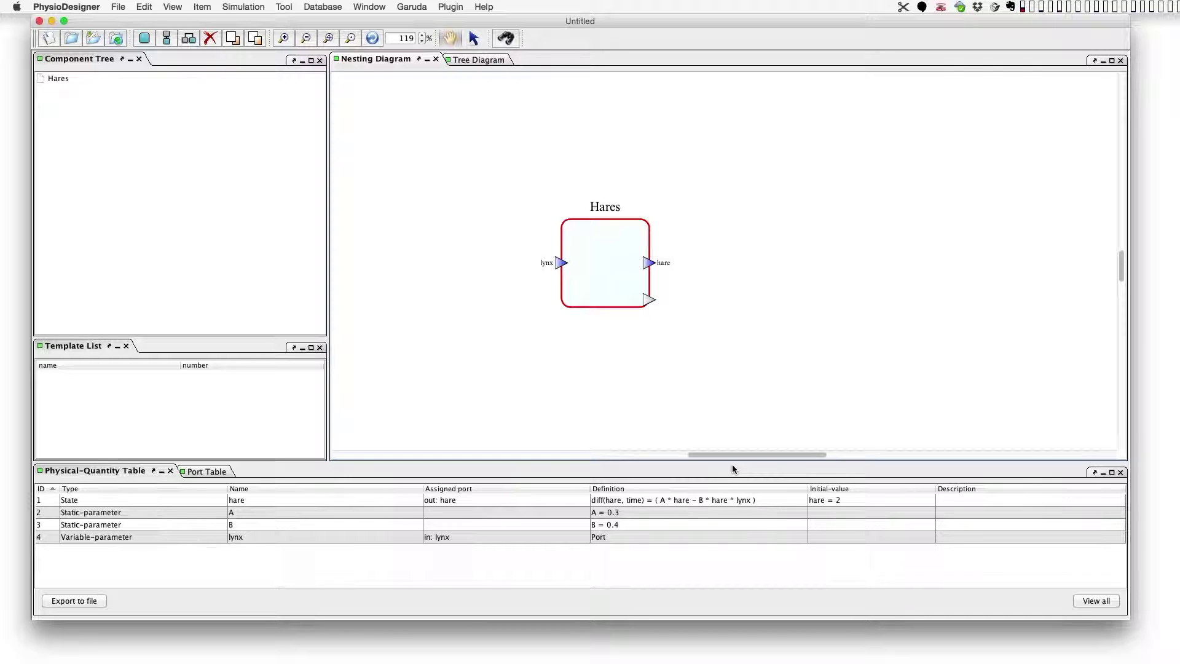
# Create a second module named Lynxes.
pyautogui.rightClick(743, 260)
pyautogui.click(772, 259)
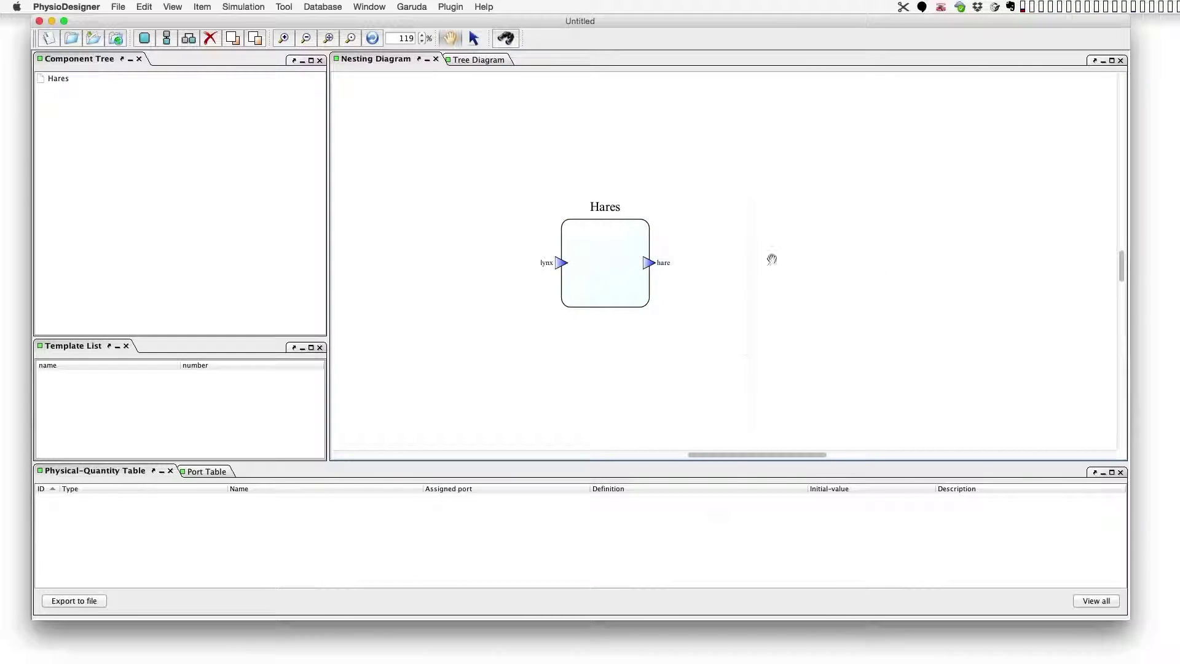
pyautogui.write('Lynxes')
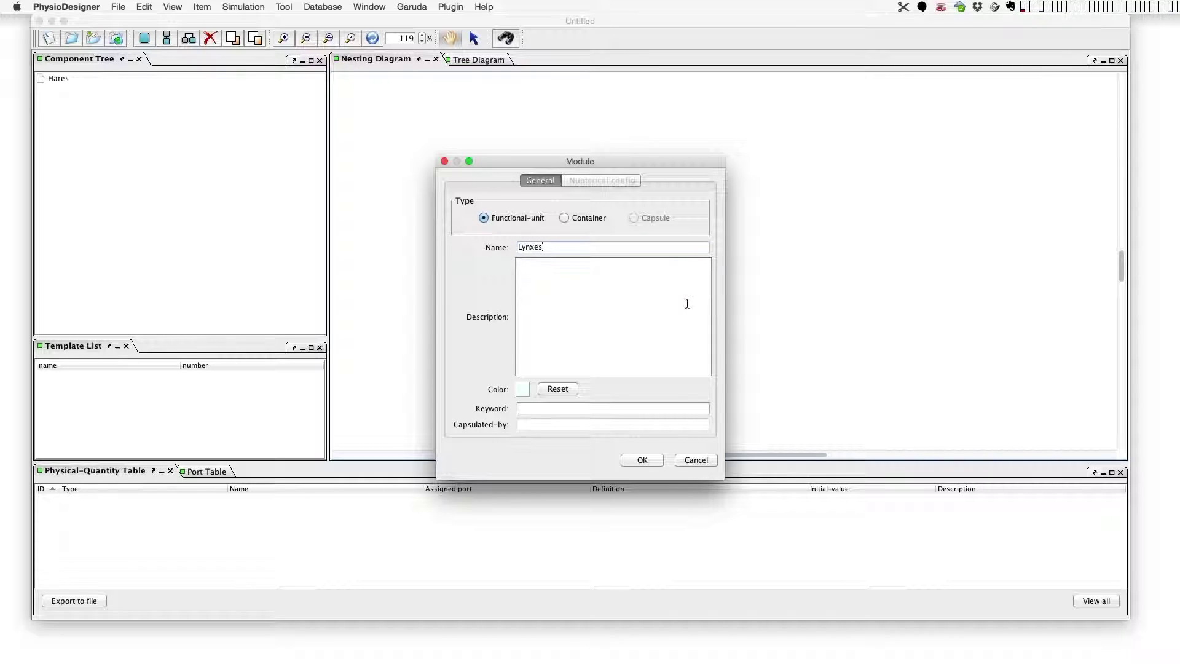
pyautogui.click(652, 464)
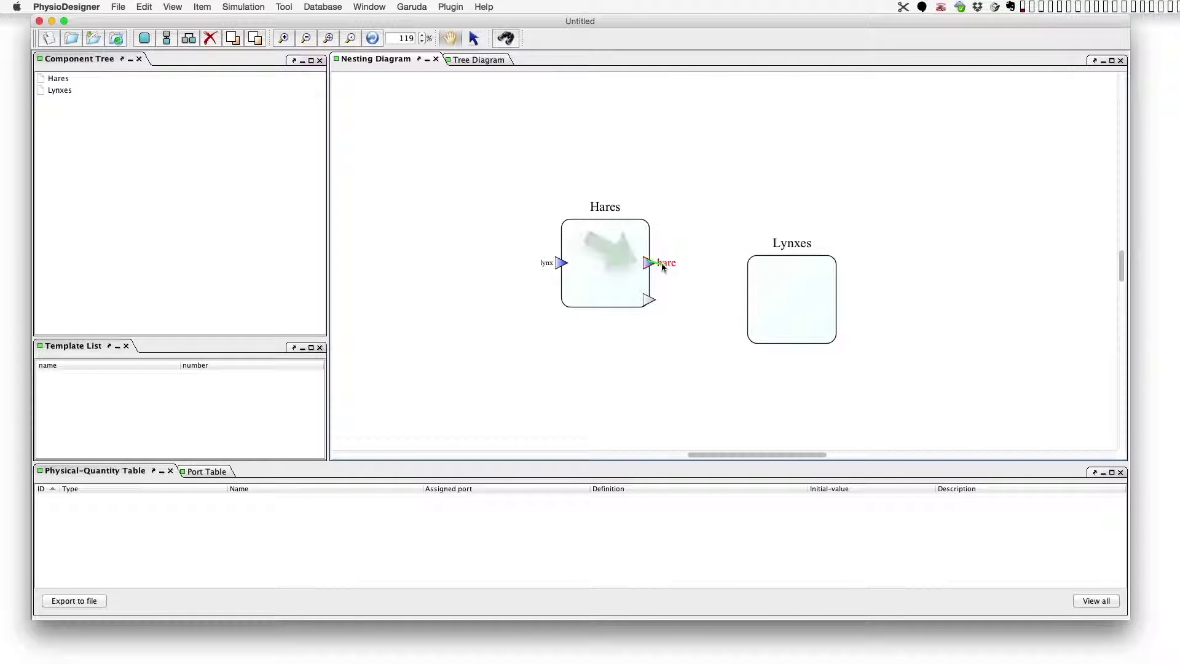
# Wire Hares' hare output port into a hare input port on Lynxes.
pyautogui.moveTo(649, 263); pyautogui.dragTo(749, 340)
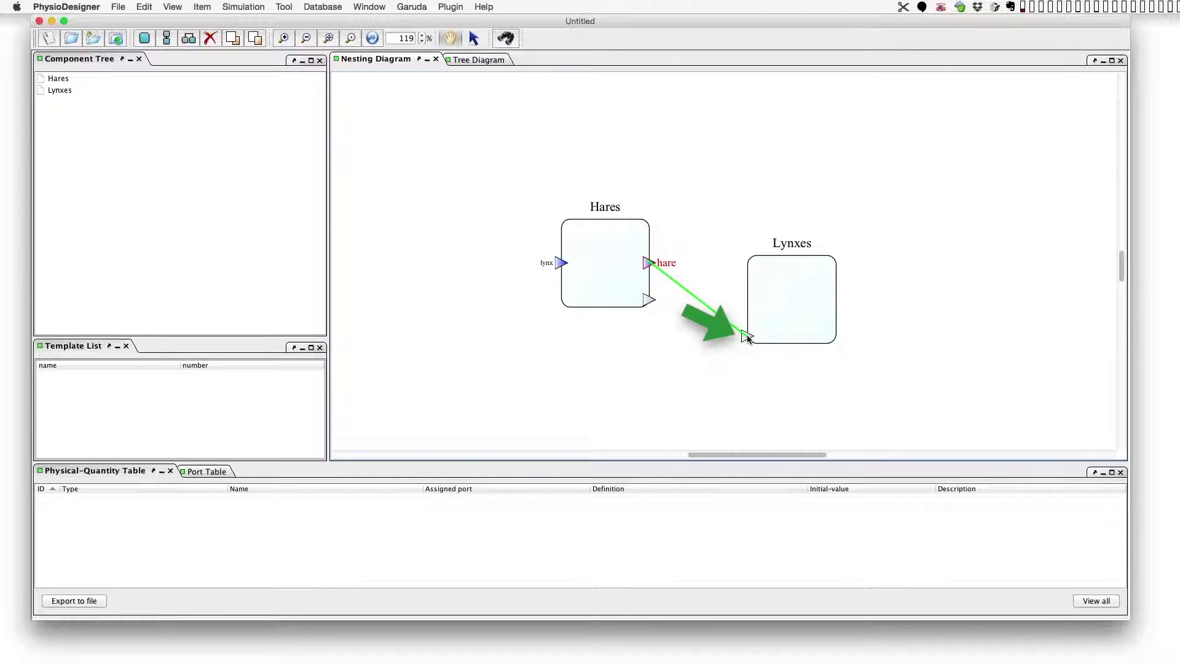
pyautogui.moveTo(749, 338); pyautogui.dragTo(749, 338)
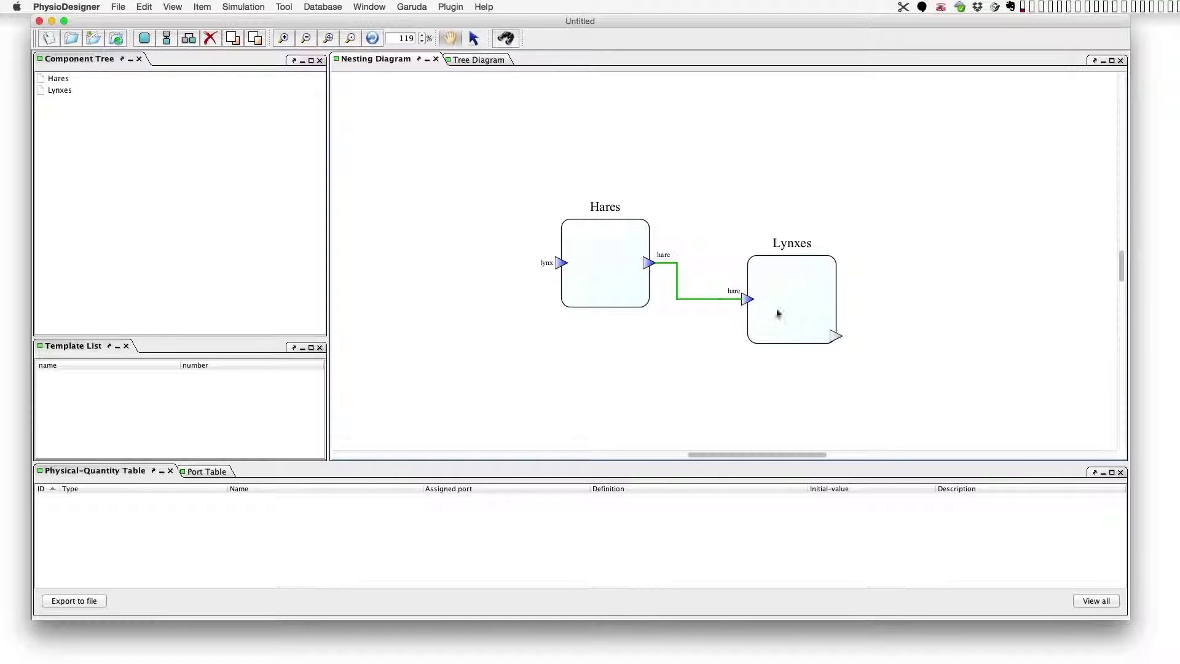
pyautogui.click(778, 314)
pyautogui.rightClick(782, 298)
pyautogui.click(830, 390)
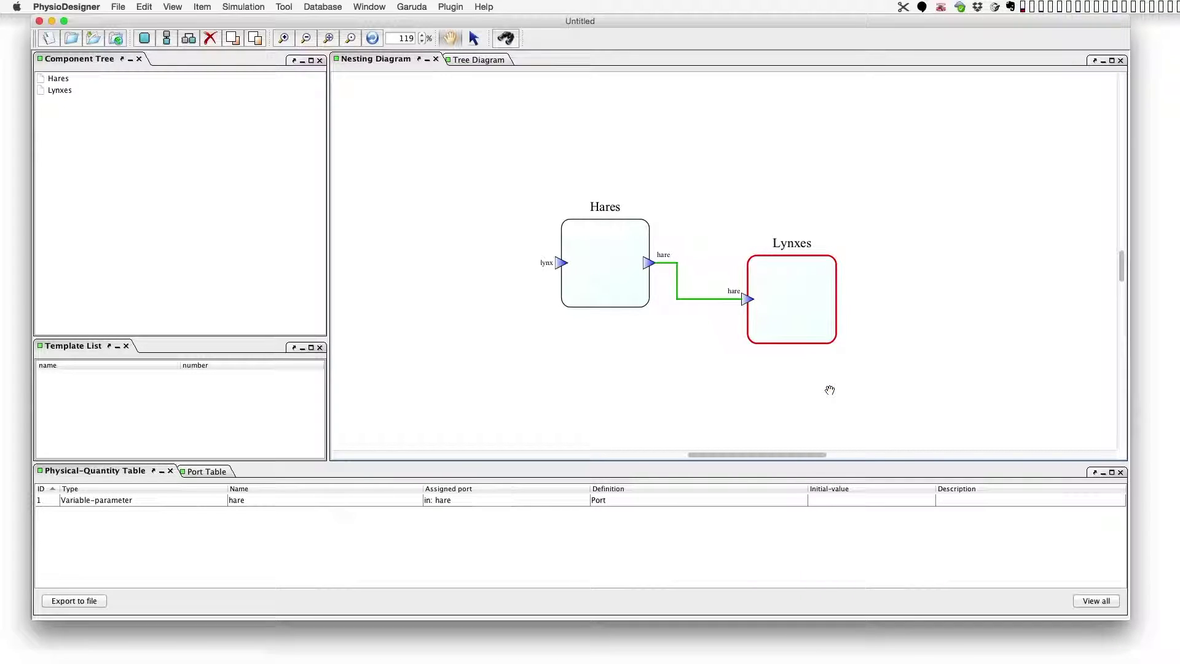
# Add a State quantity named lynx to Lynxes with initial value 1.
pyautogui.click(483, 208)
pyautogui.click(467, 302)
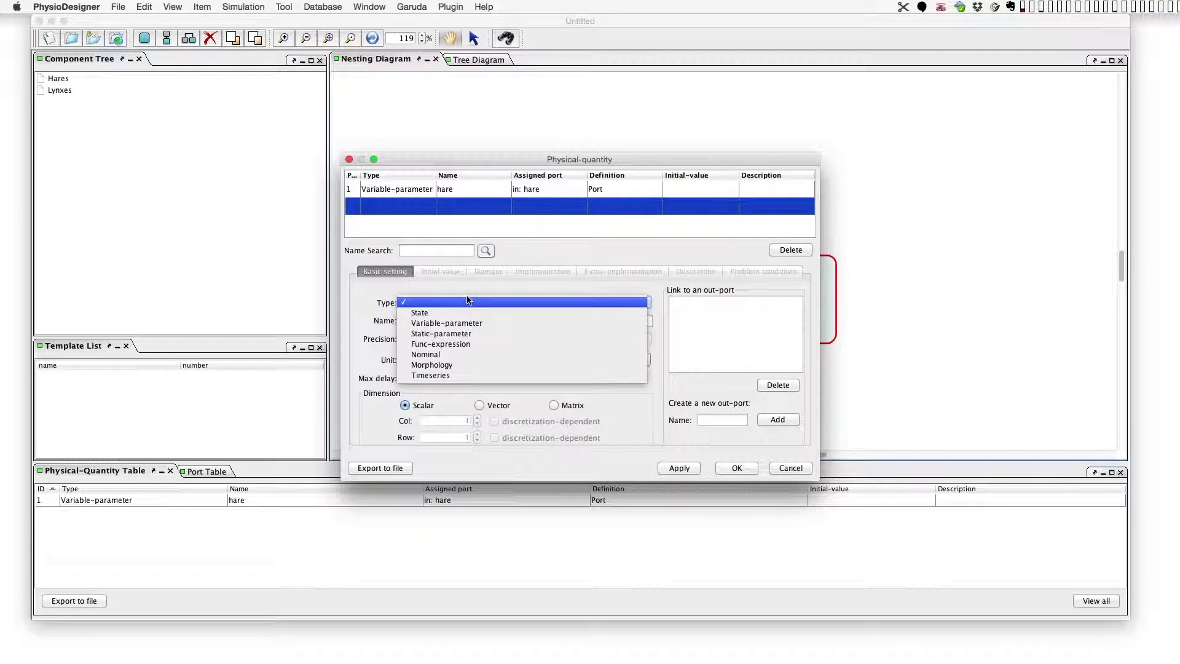
pyautogui.click(467, 313)
pyautogui.click(462, 320)
pyautogui.write('lynx')
pyautogui.click(440, 271)
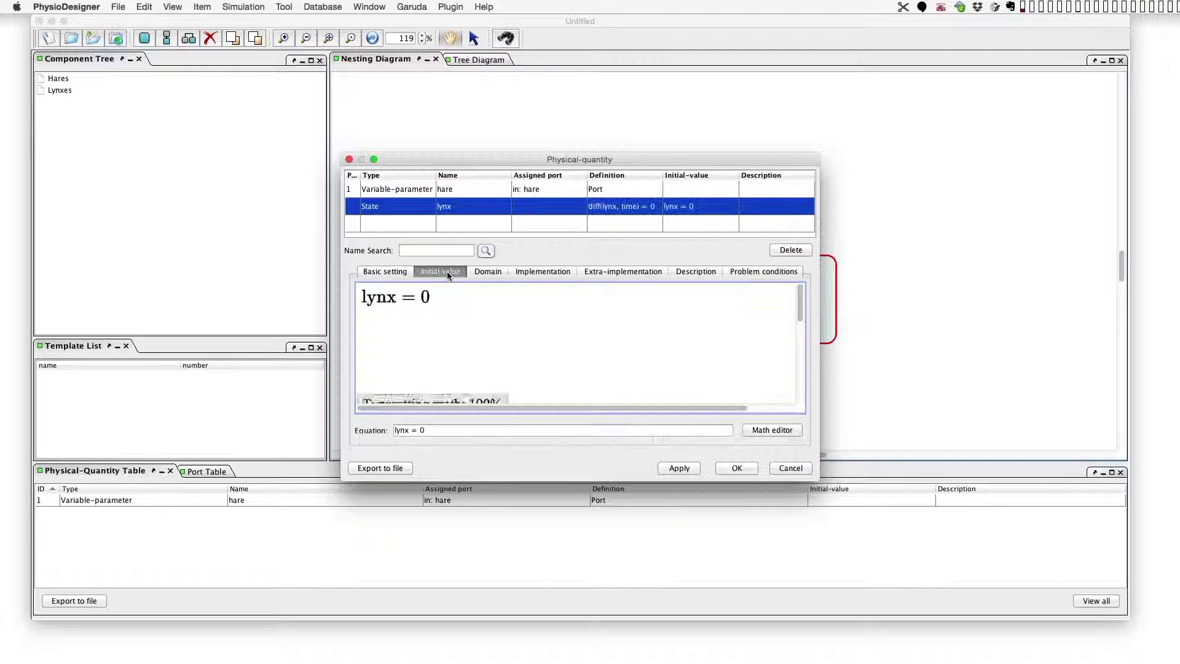
pyautogui.click(457, 430)
pyautogui.press('BackSpace')
pyautogui.write('1')
pyautogui.press('Return')
# Define lynx's rate as C*hare*lynx - D*lynx, with C and D both 0.3.
pyautogui.click(543, 271)
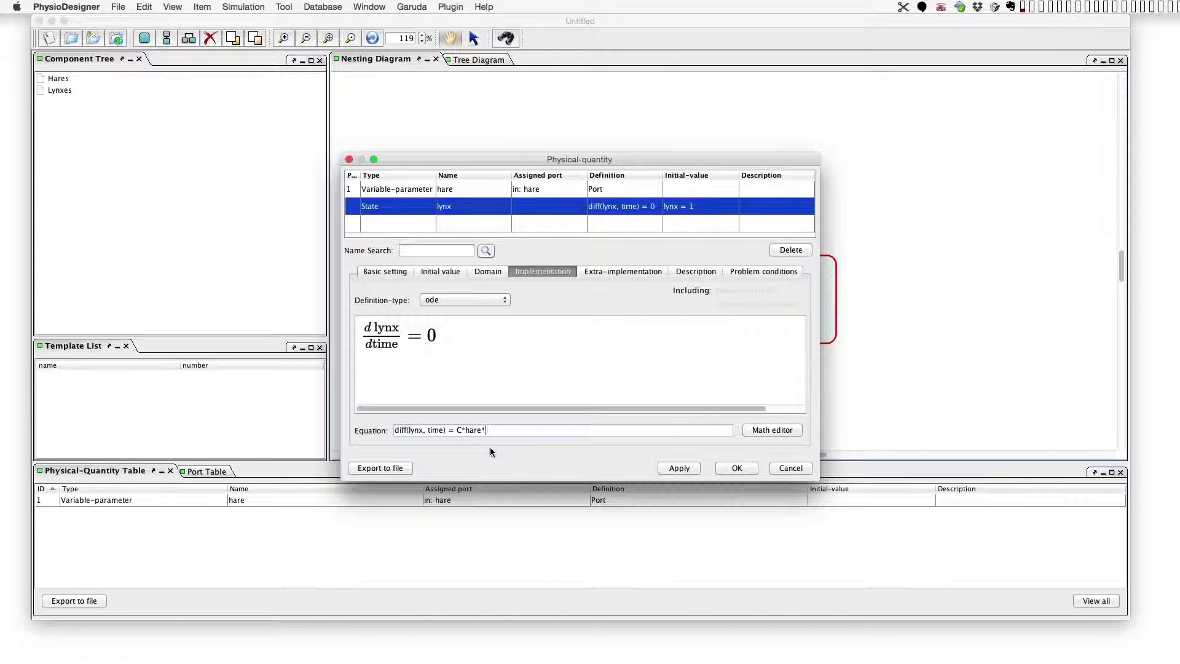
pyautogui.write('*lynx - D*lyn')
pyautogui.press('Return')
pyautogui.click(727, 371)
pyautogui.click(566, 223)
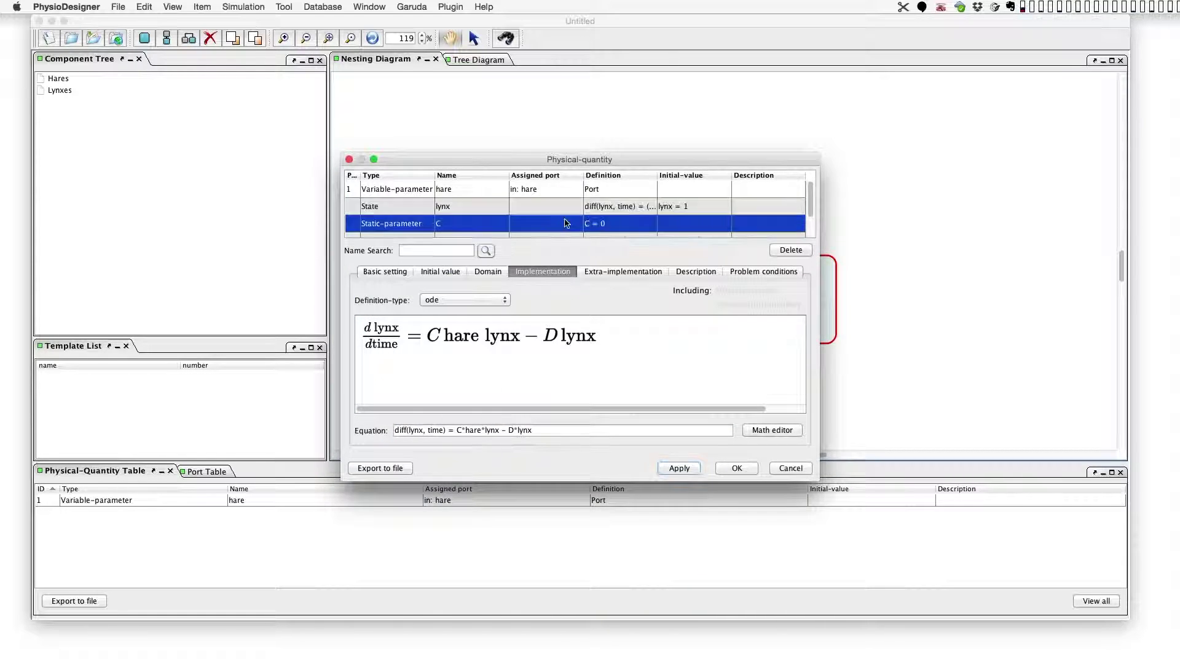
pyautogui.click(516, 431)
pyautogui.write('.3')
pyautogui.press('Return')
pyautogui.write('.3')
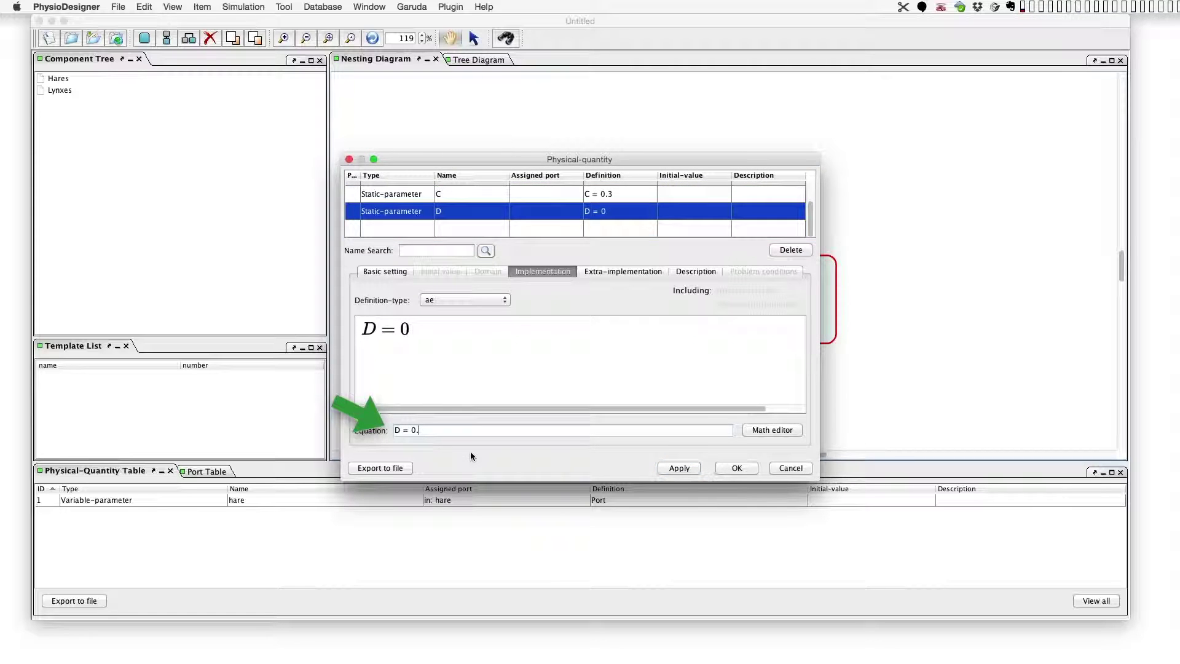
pyautogui.press('Return')
# Add an output port named lynx linked to the lynx state, and close the editor.
pyautogui.scroll(2, 545, 220)
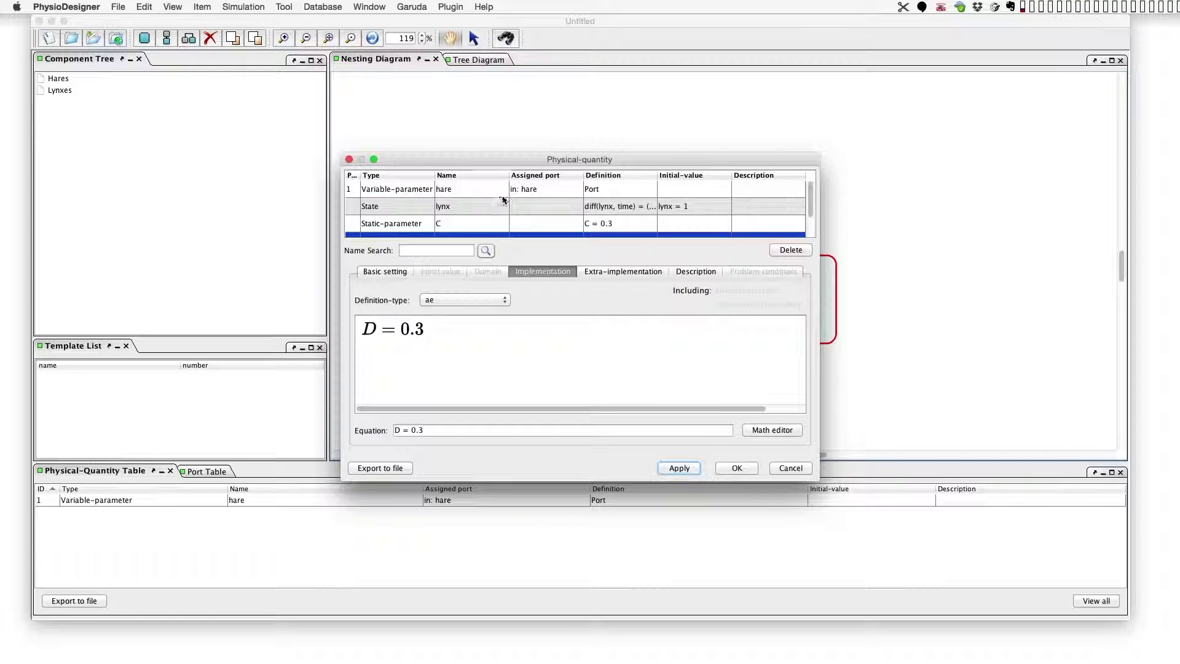
pyautogui.click(446, 206)
pyautogui.click(402, 272)
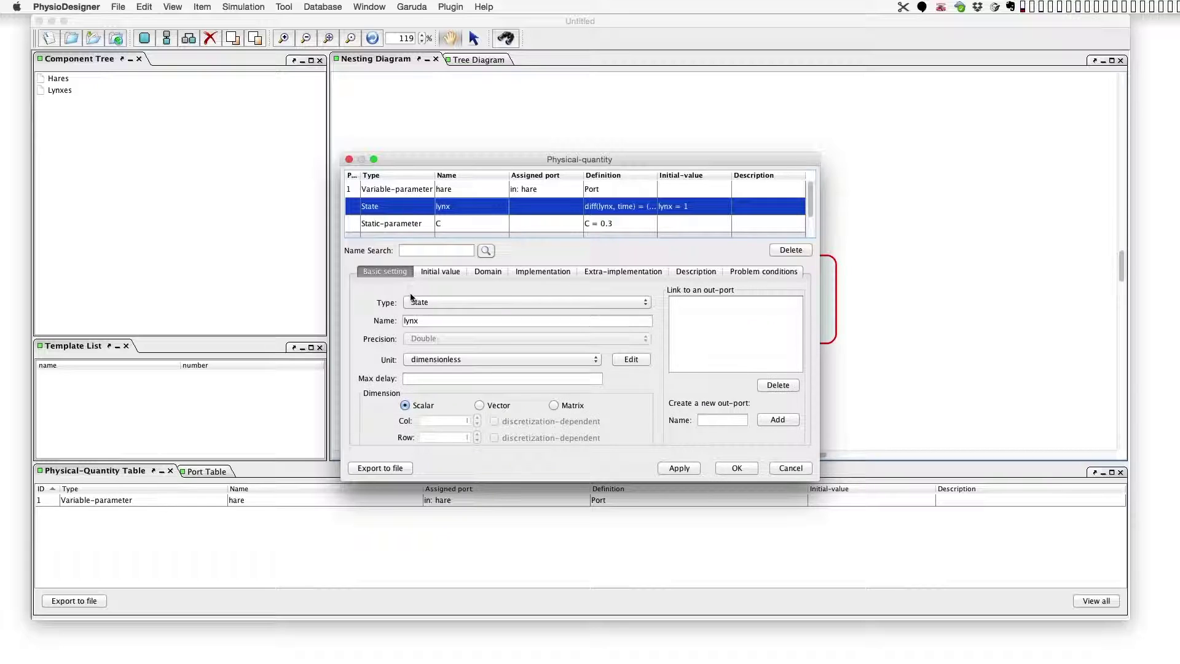
pyautogui.click(702, 420)
pyautogui.write('lyn')
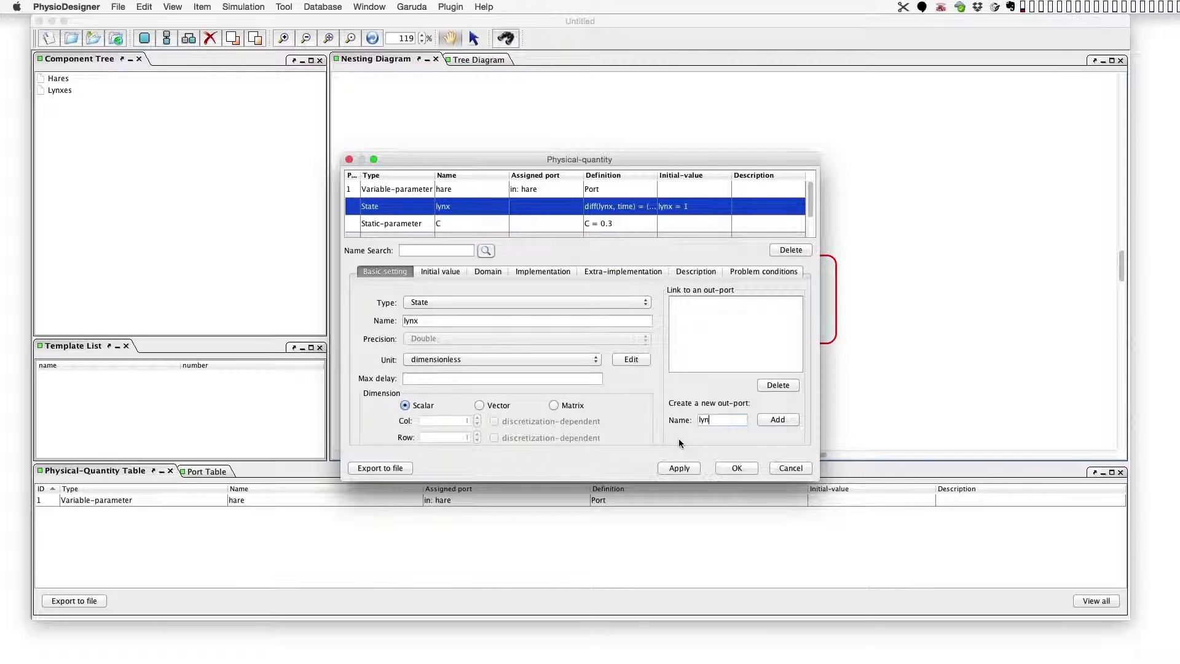
pyautogui.write('x')
pyautogui.click(777, 420)
pyautogui.click(701, 306)
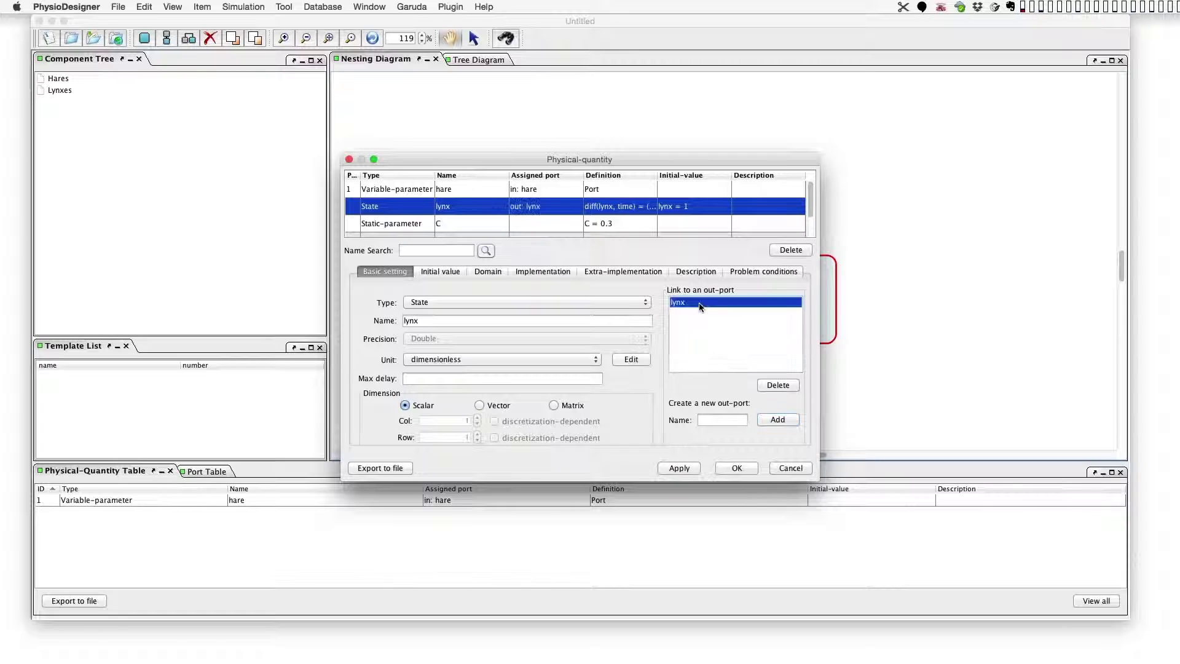
pyautogui.click(724, 467)
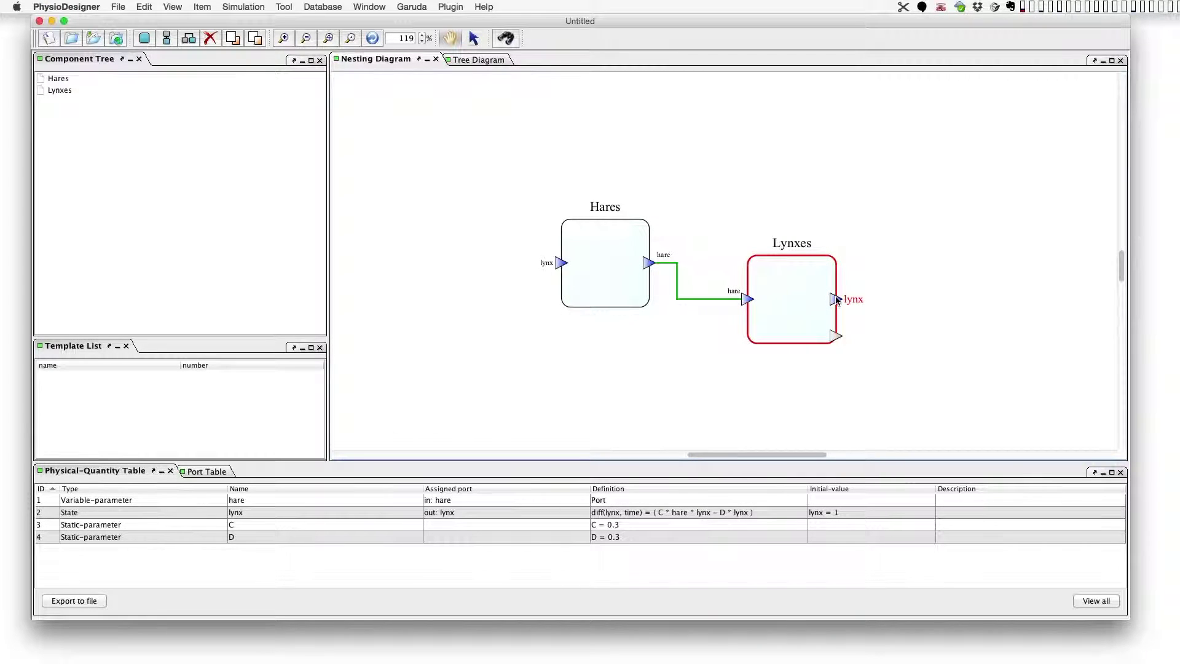
# Wire Lynxes' lynx output into Hares, then name the model Lotka-Volterra with step 0.001.
pyautogui.moveTo(836, 299); pyautogui.dragTo(558, 268)
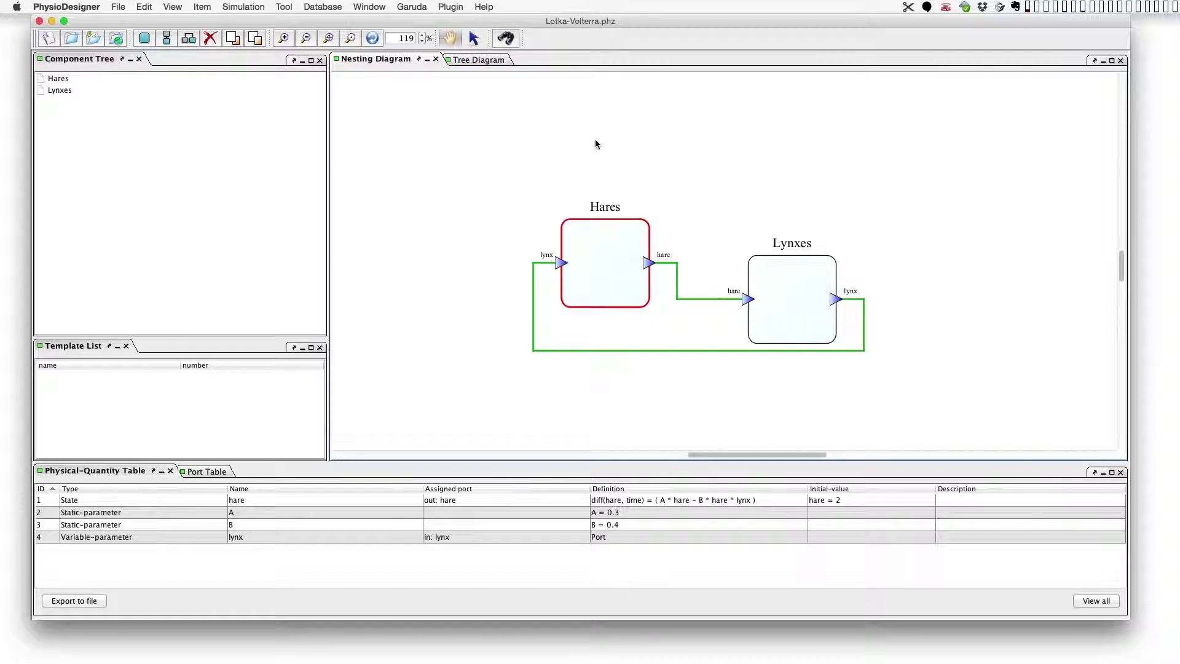
pyautogui.rightClick(596, 143)
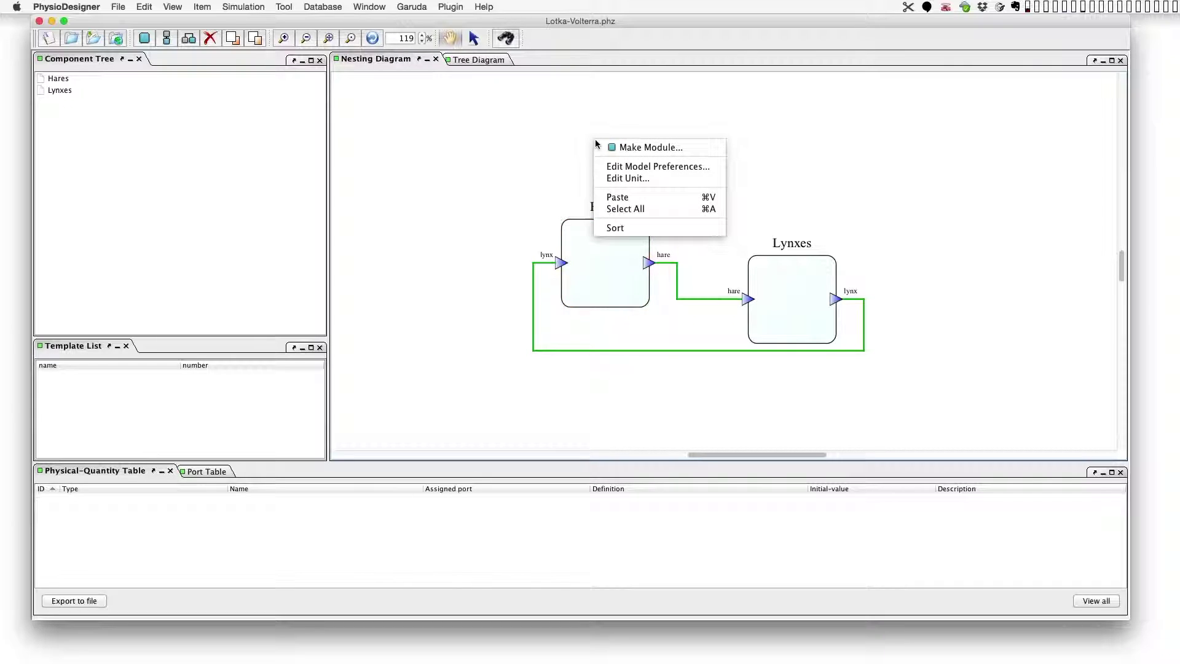
pyautogui.click(613, 166)
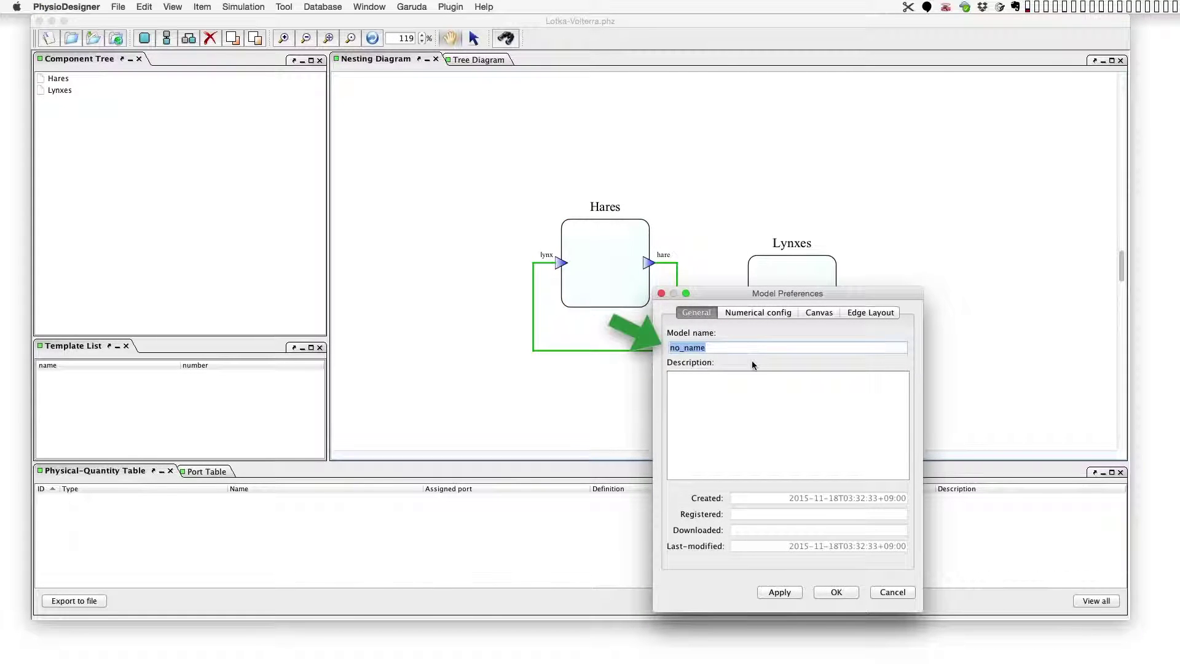
pyautogui.write('Lotka-Volterra')
pyautogui.click(760, 314)
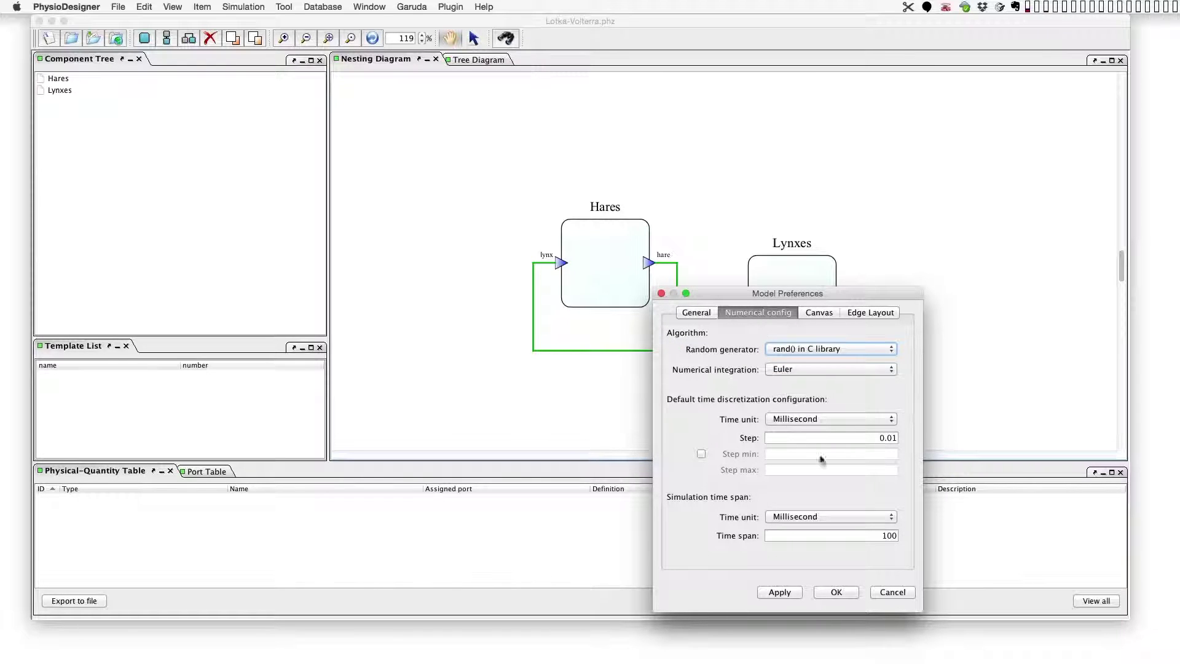
pyautogui.doubleClick(888, 438)
pyautogui.click(886, 438)
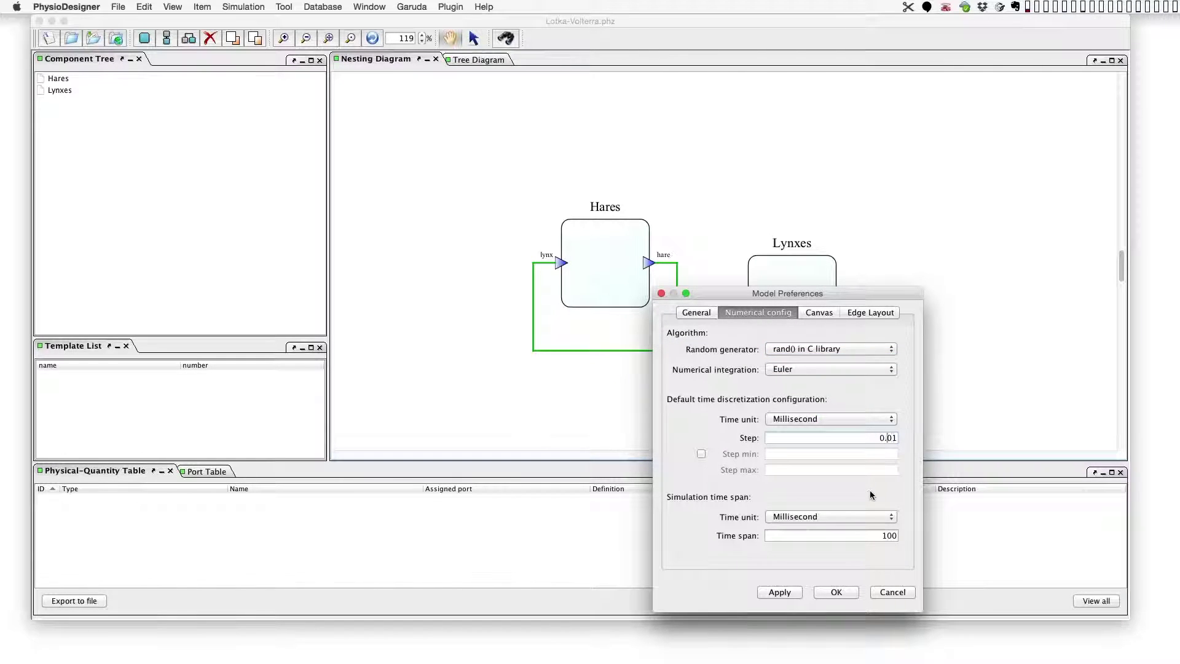
pyautogui.write('0')
pyautogui.click(886, 536)
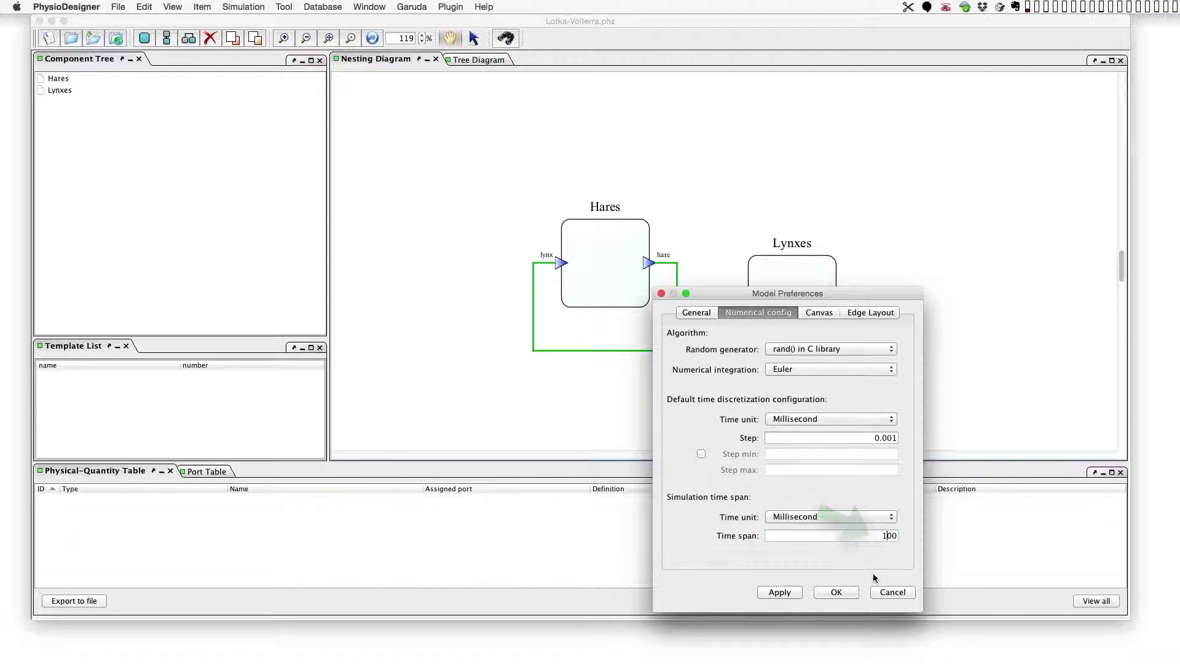
pyautogui.click(837, 592)
# Save the model as Lotka-Volterra and launch it in Flint.
pyautogui.click(118, 7)
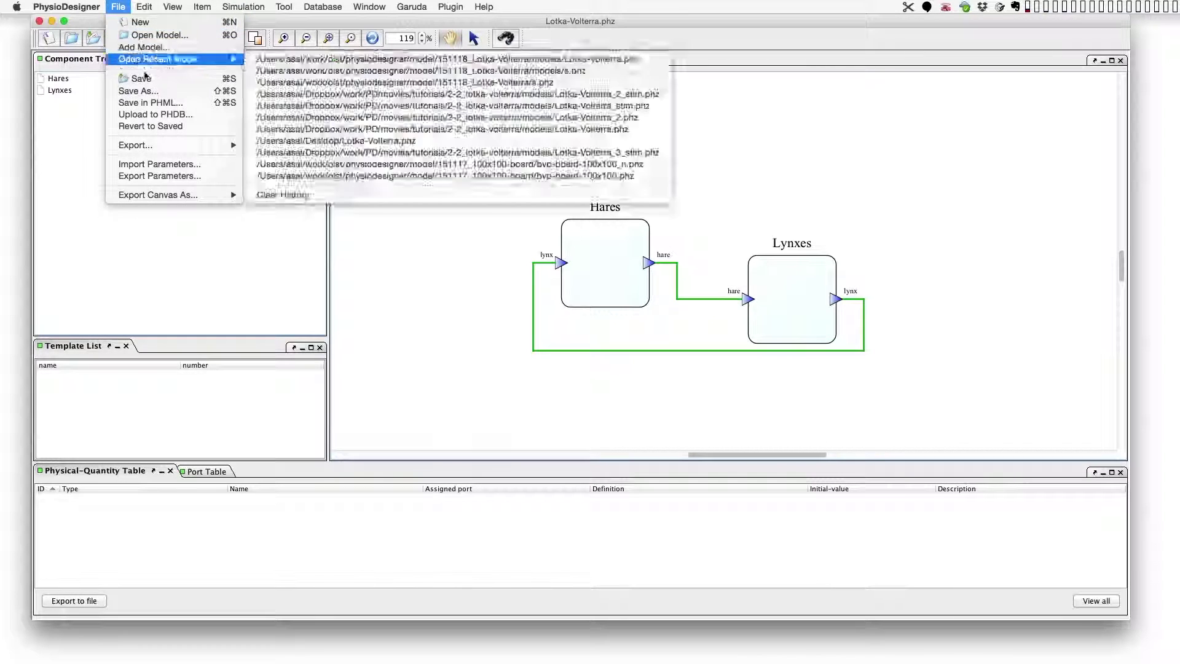
pyautogui.click(150, 90)
pyautogui.write('Lotka-Vol')
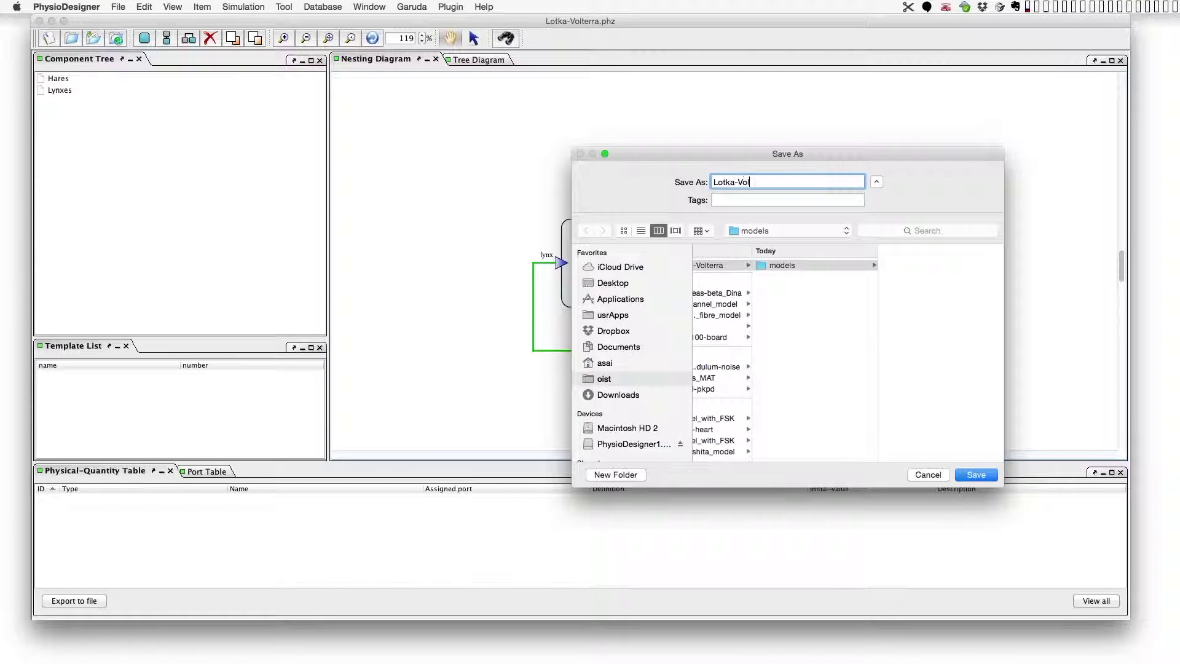
pyautogui.write('terra')
pyautogui.press('Return')
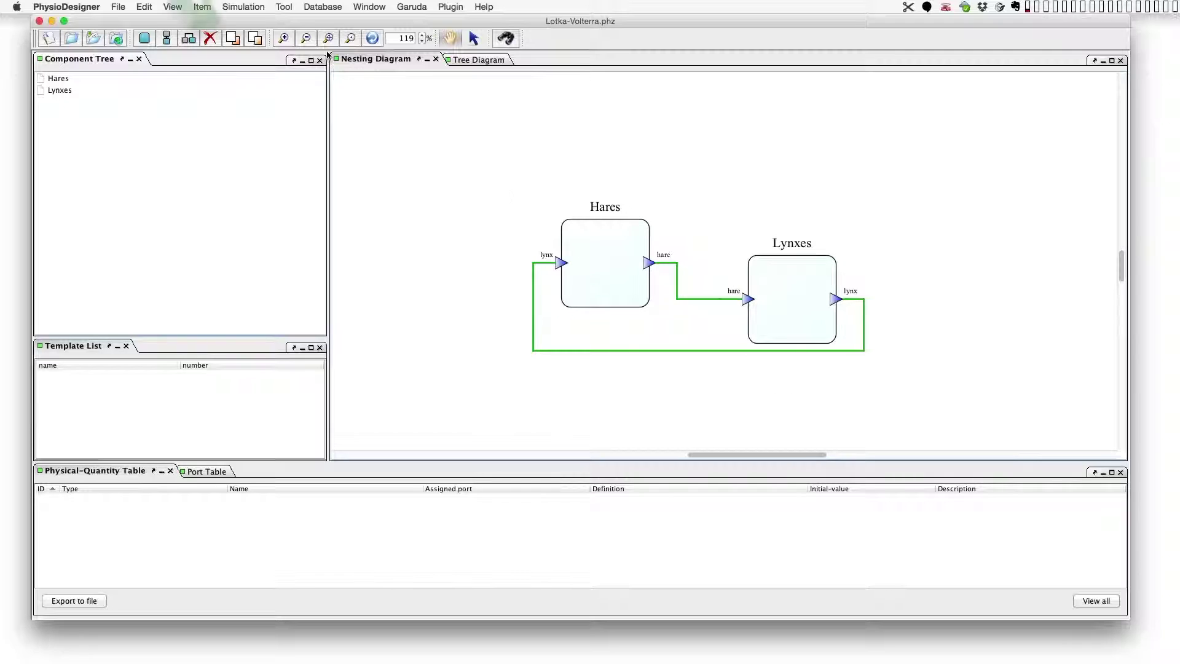
pyautogui.click(256, 6)
pyautogui.click(253, 23)
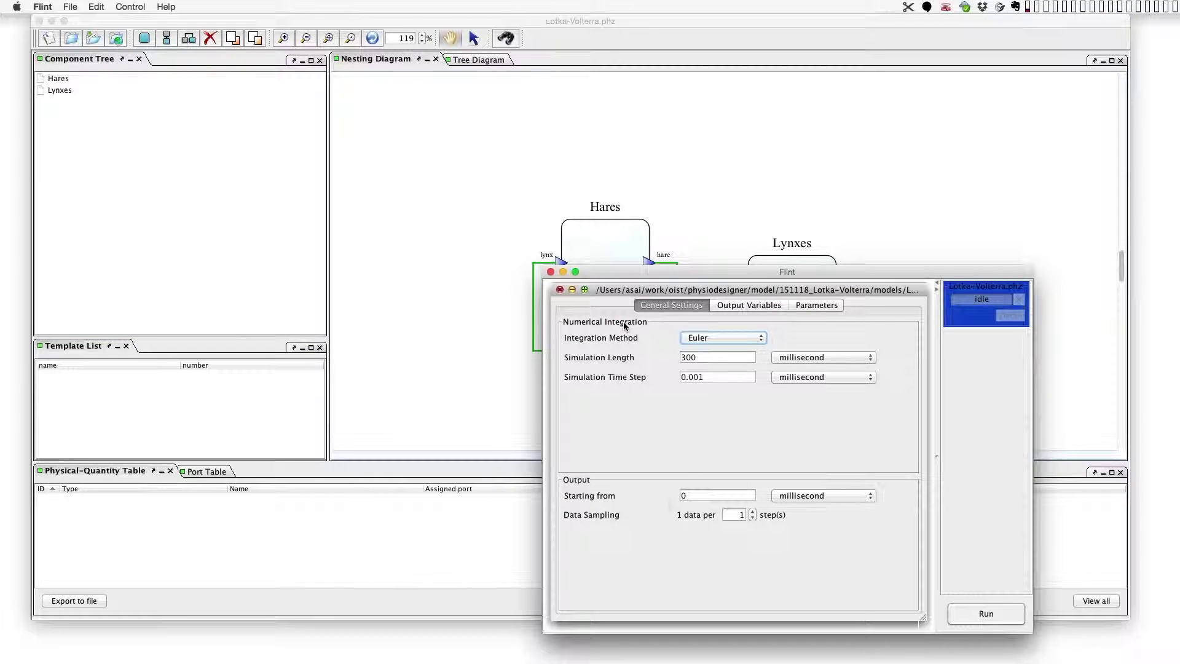
# Set the data sampling interval to 10 and run the simulation.
pyautogui.click(744, 519)
pyautogui.write('0')
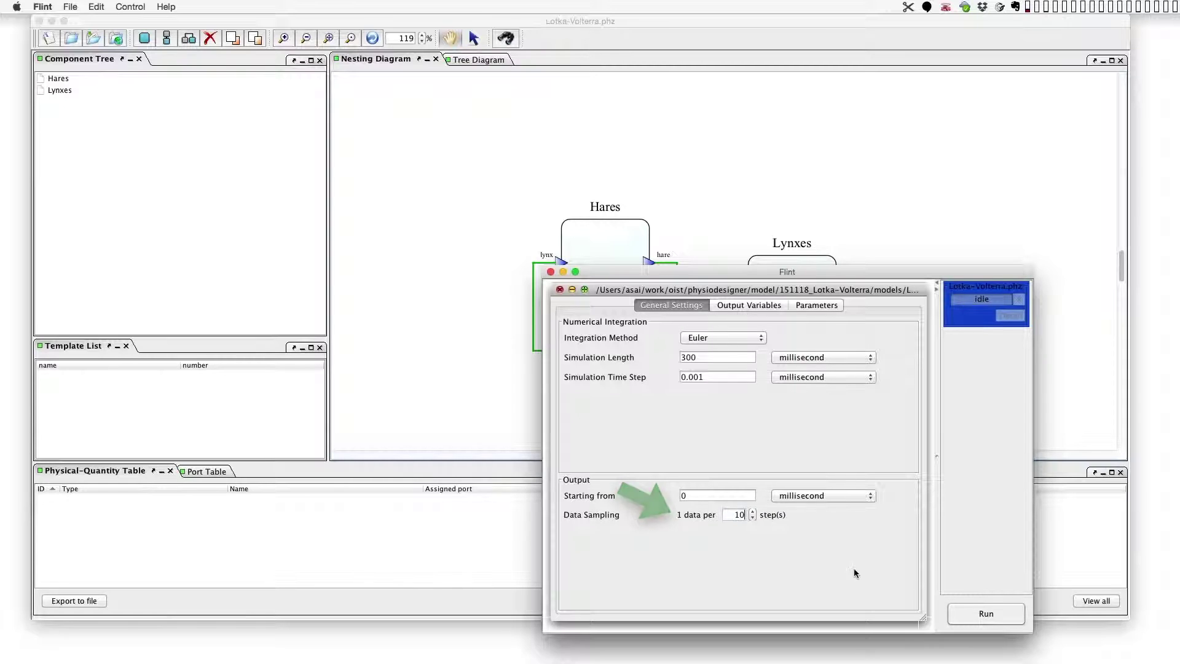
pyautogui.click(1002, 615)
# Plot hare and lynx against time, then hare against lynx as a phase plane.
pyautogui.click(952, 360)
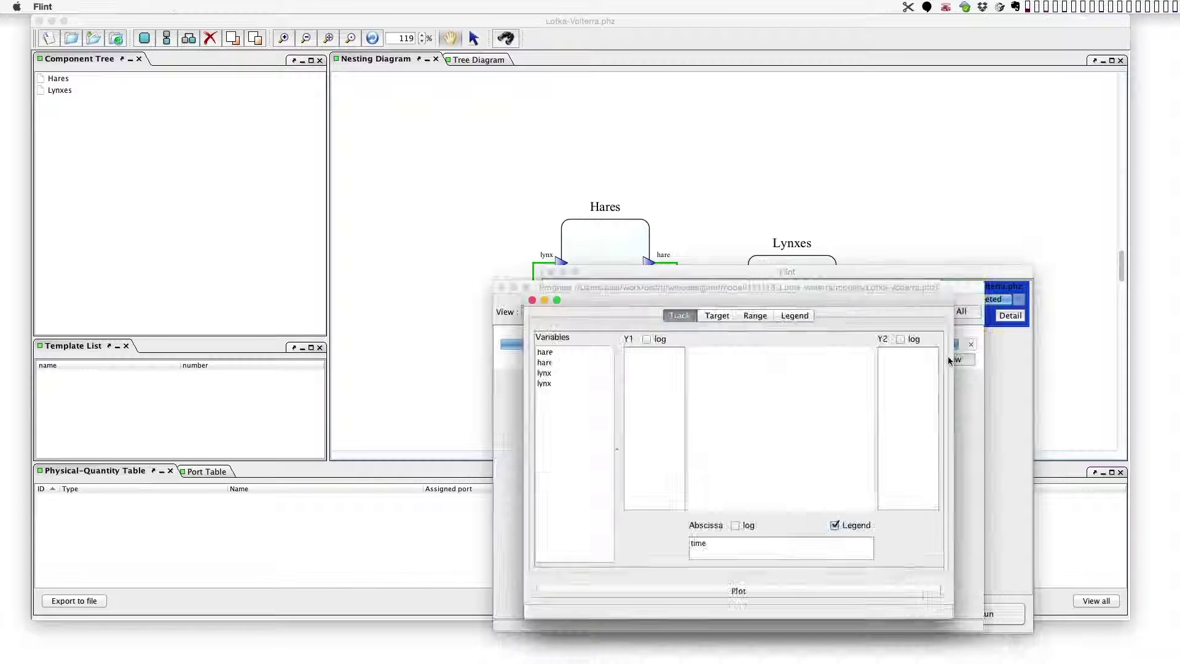
pyautogui.moveTo(788, 268); pyautogui.dragTo(609, 126)
pyautogui.moveTo(399, 186); pyautogui.dragTo(485, 193)
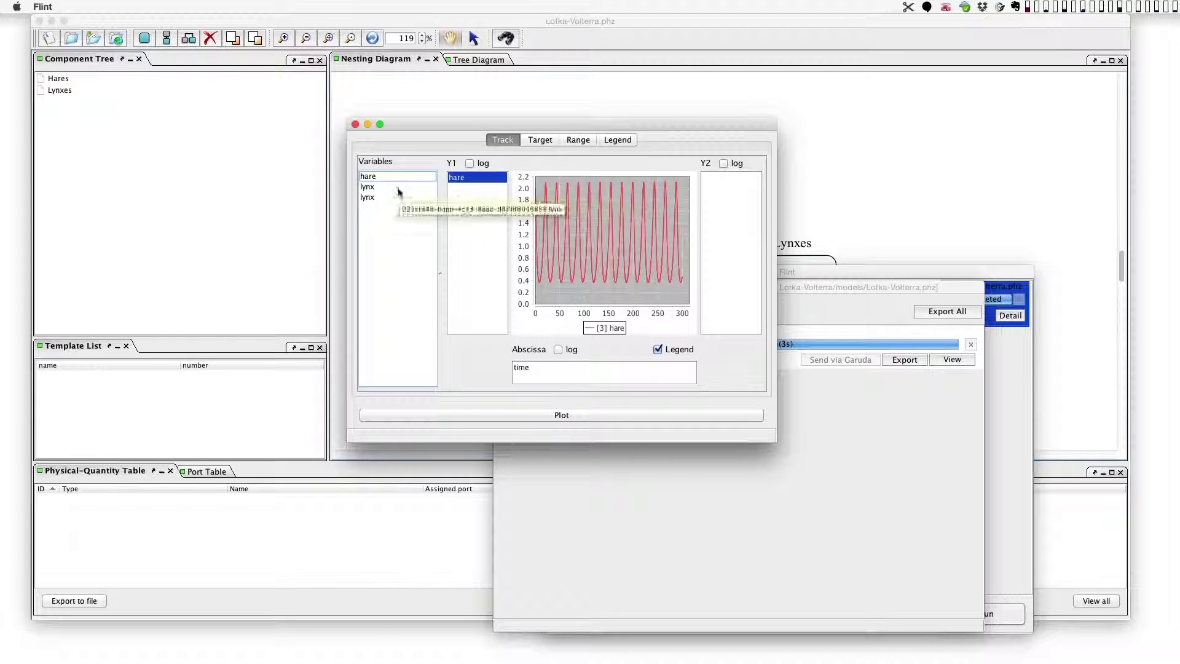
pyautogui.moveTo(387, 186); pyautogui.dragTo(469, 203)
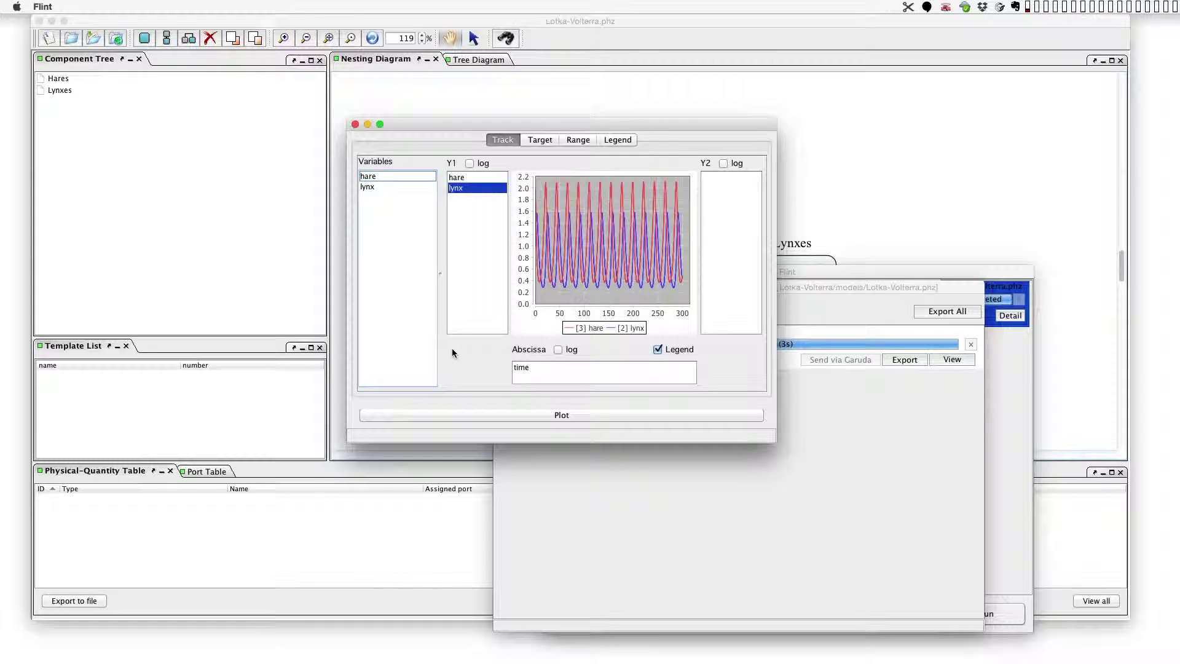
pyautogui.moveTo(521, 368); pyautogui.dragTo(414, 298)
pyautogui.moveTo(458, 190); pyautogui.dragTo(543, 371)
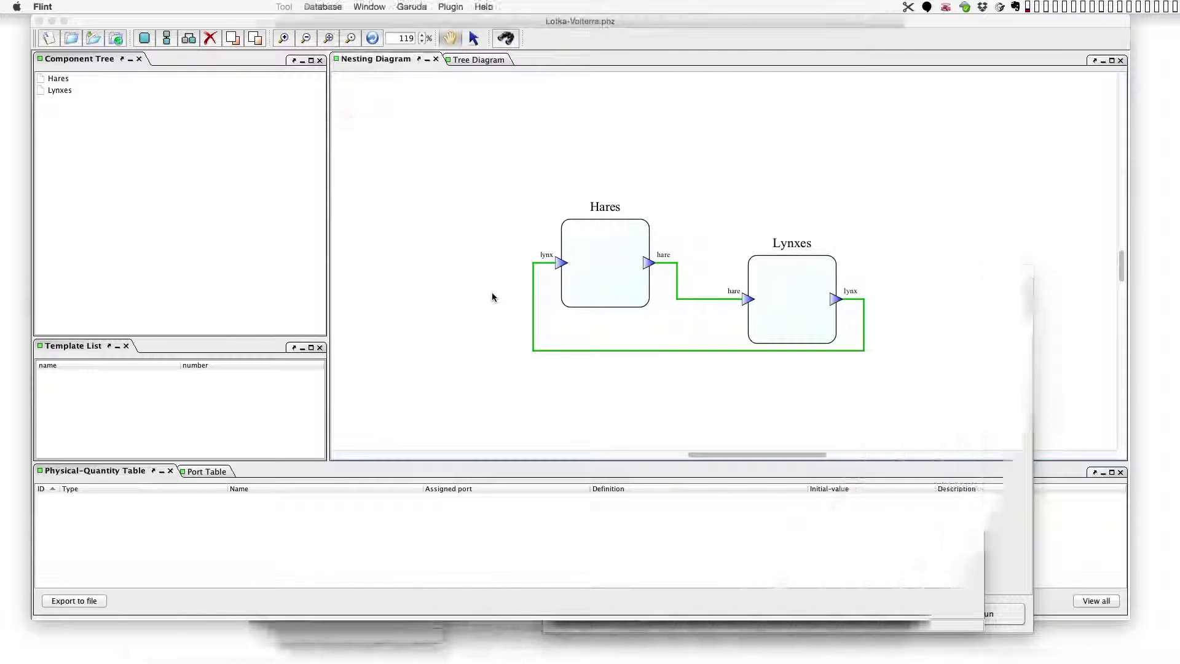
# Add a w term to hare's rate equation and auto-create the parameter w.
pyautogui.click(597, 269)
pyautogui.rightClick(597, 267)
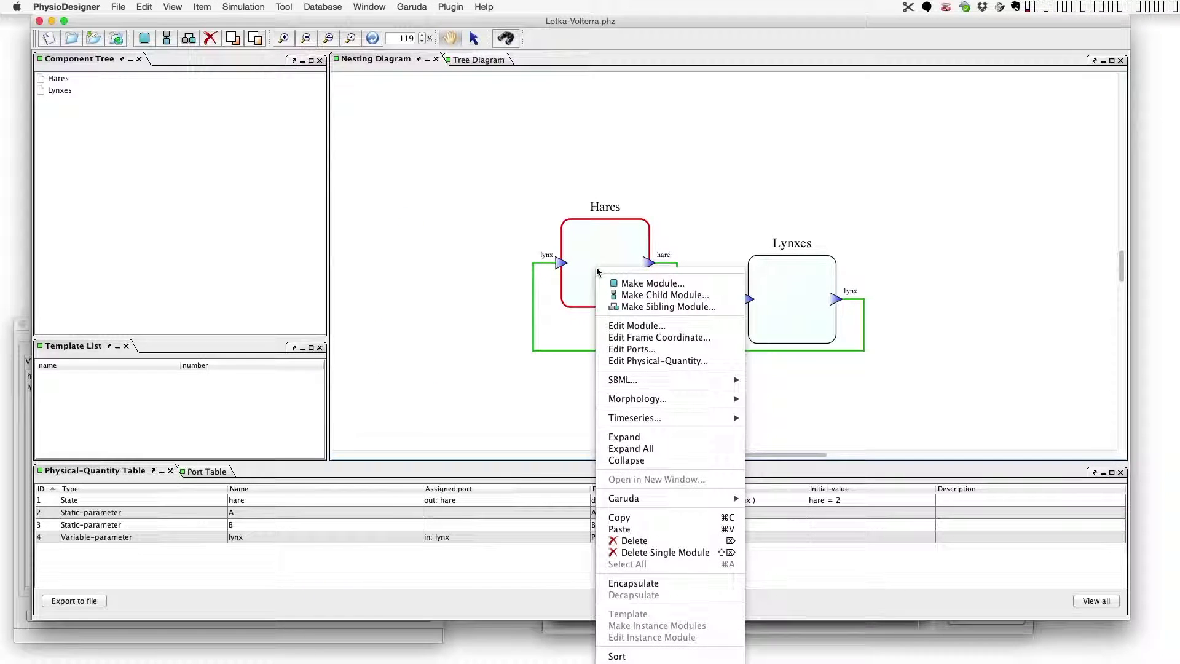
pyautogui.click(666, 362)
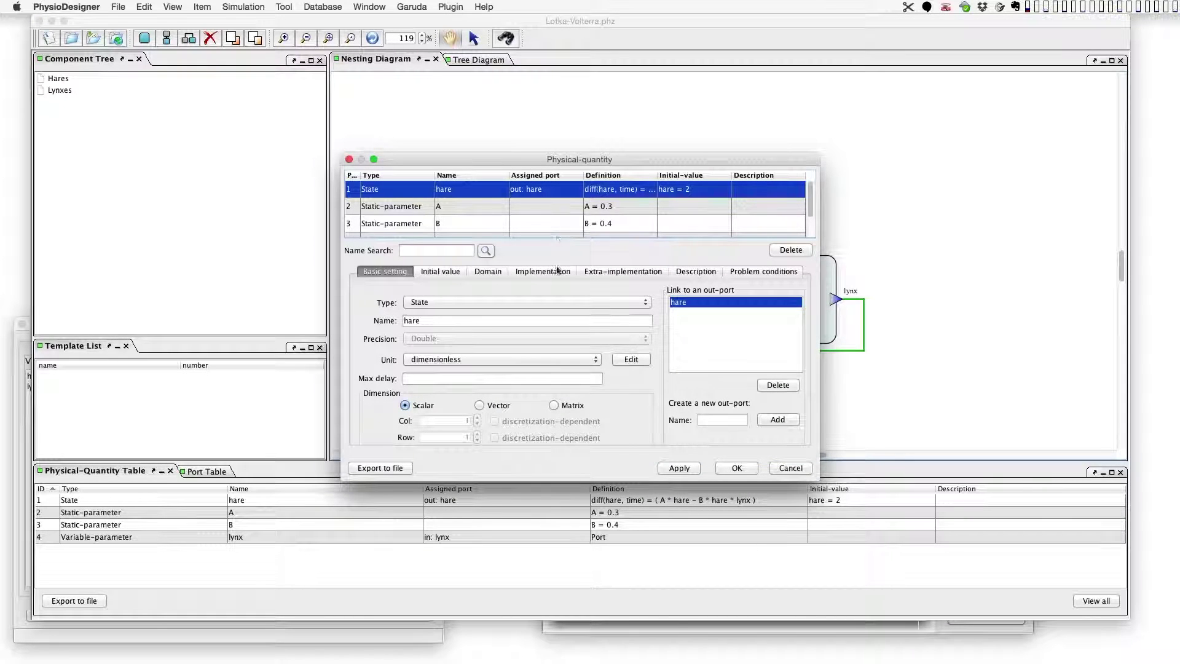
pyautogui.click(557, 271)
pyautogui.click(591, 434)
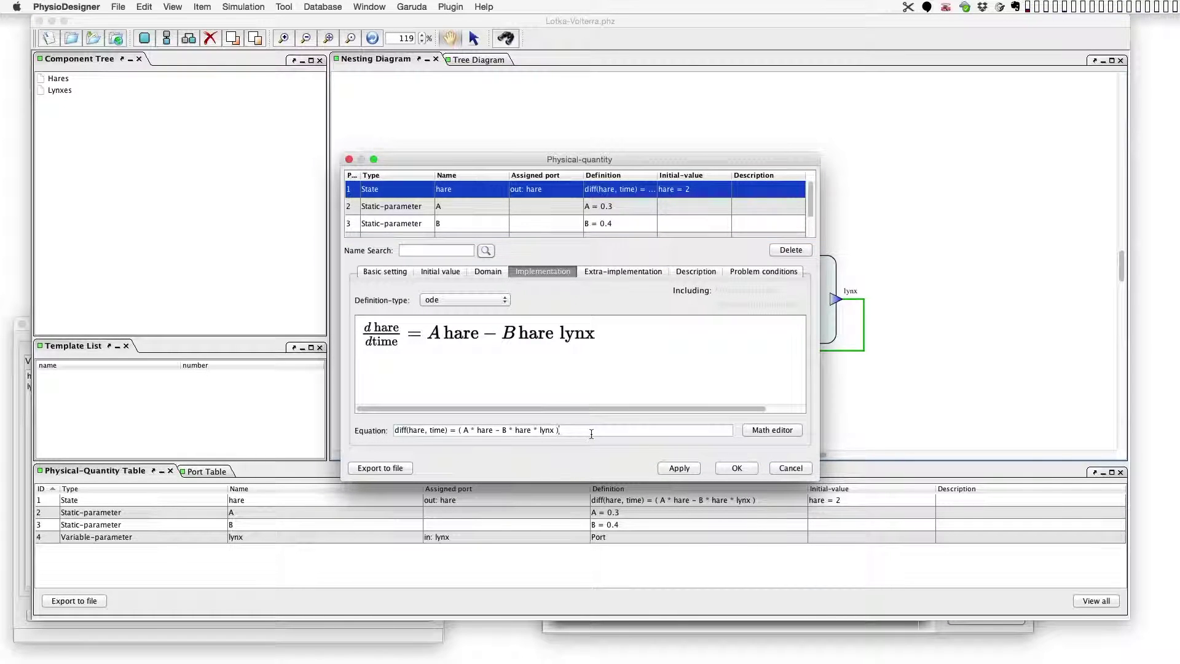
pyautogui.press('Return')
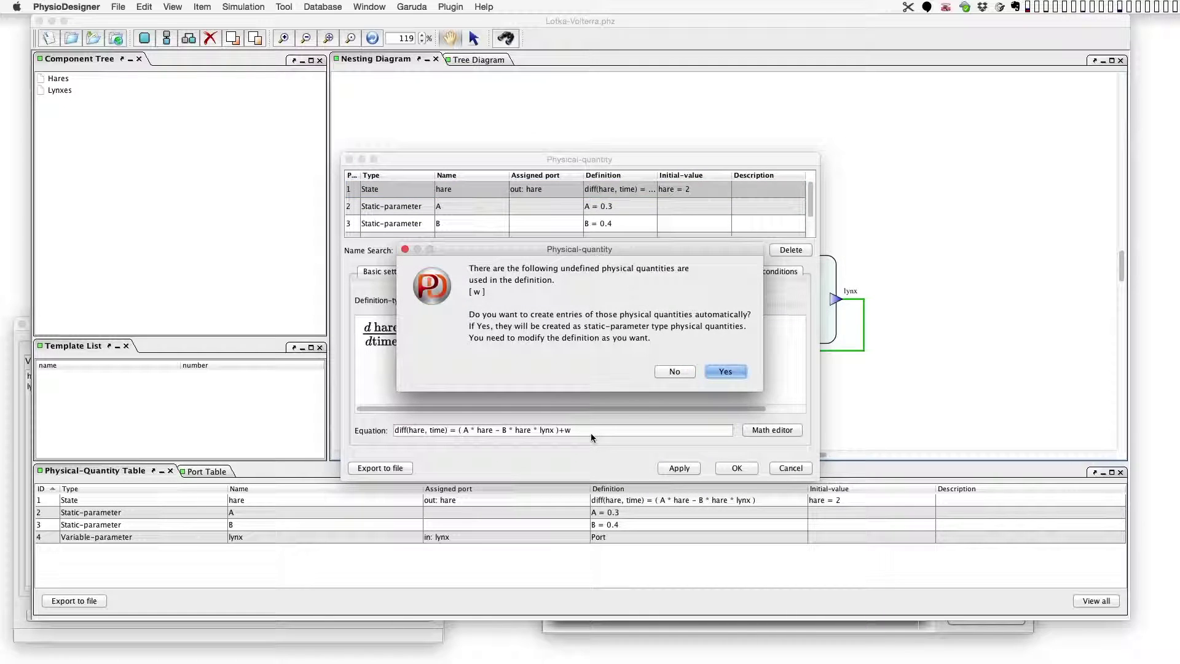
pyautogui.click(726, 373)
# Make w a Variable-parameter with a conditional definition type.
pyautogui.scroll(-3, 533, 232)
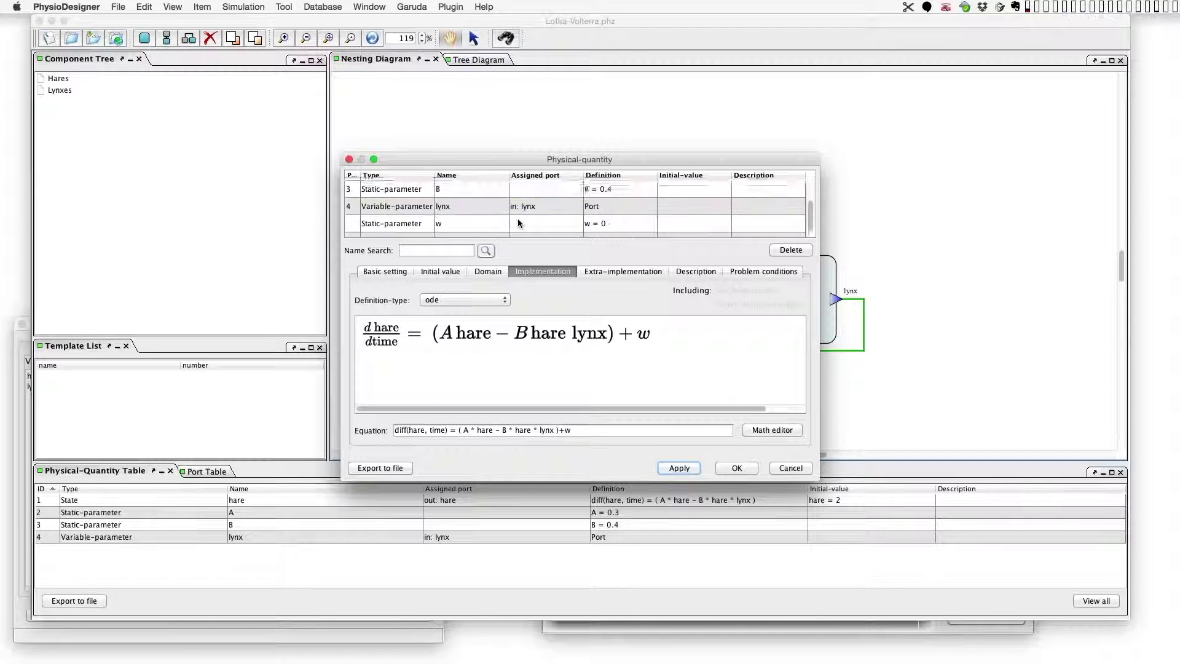
pyautogui.click(487, 216)
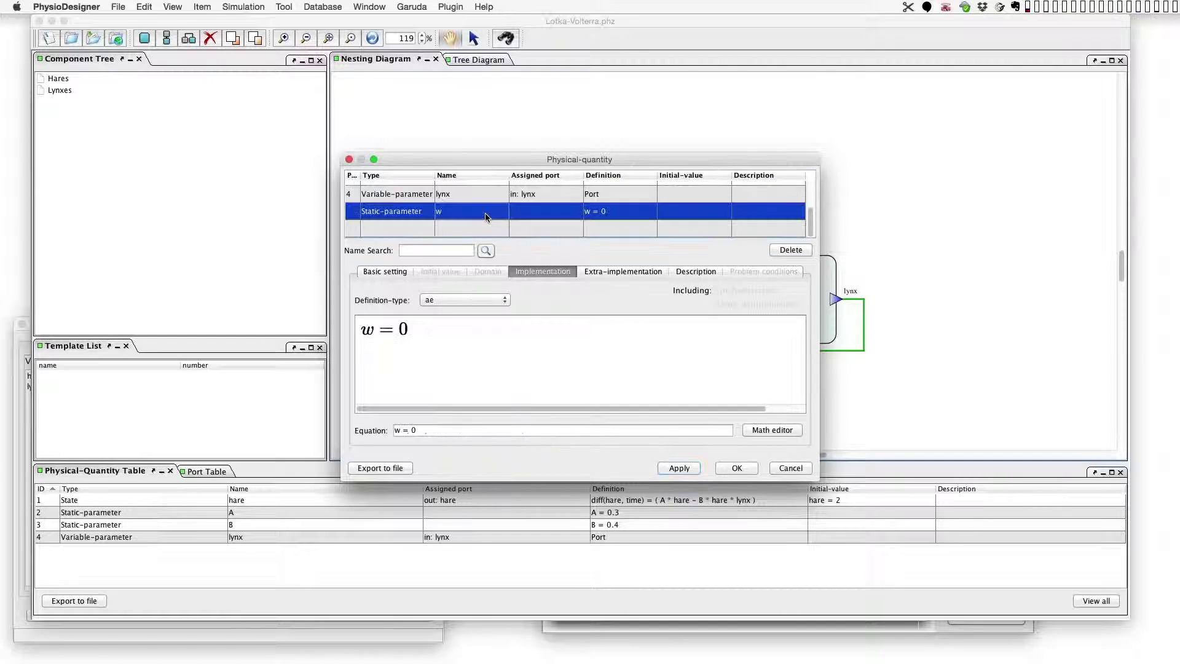
pyautogui.click(383, 274)
pyautogui.click(415, 303)
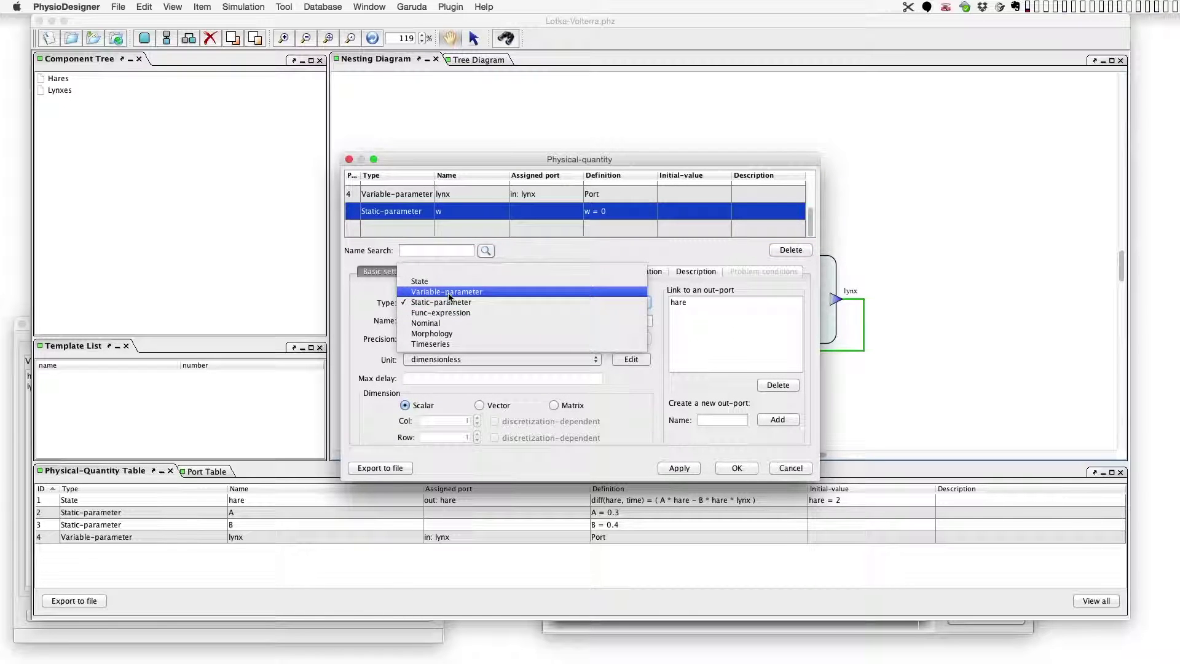
pyautogui.click(447, 292)
pyautogui.click(531, 271)
pyautogui.click(464, 300)
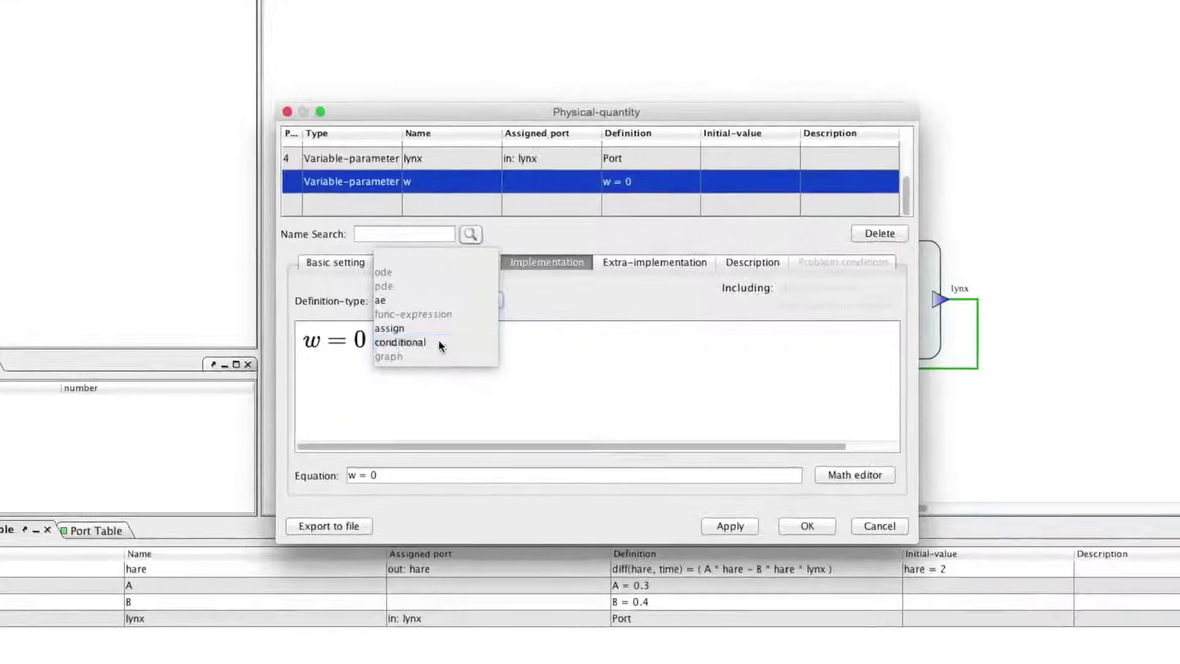
pyautogui.click(457, 332)
# Set w=intensity when time>100 && time < 100+duration, creating duration and intensity.
pyautogui.click(421, 347)
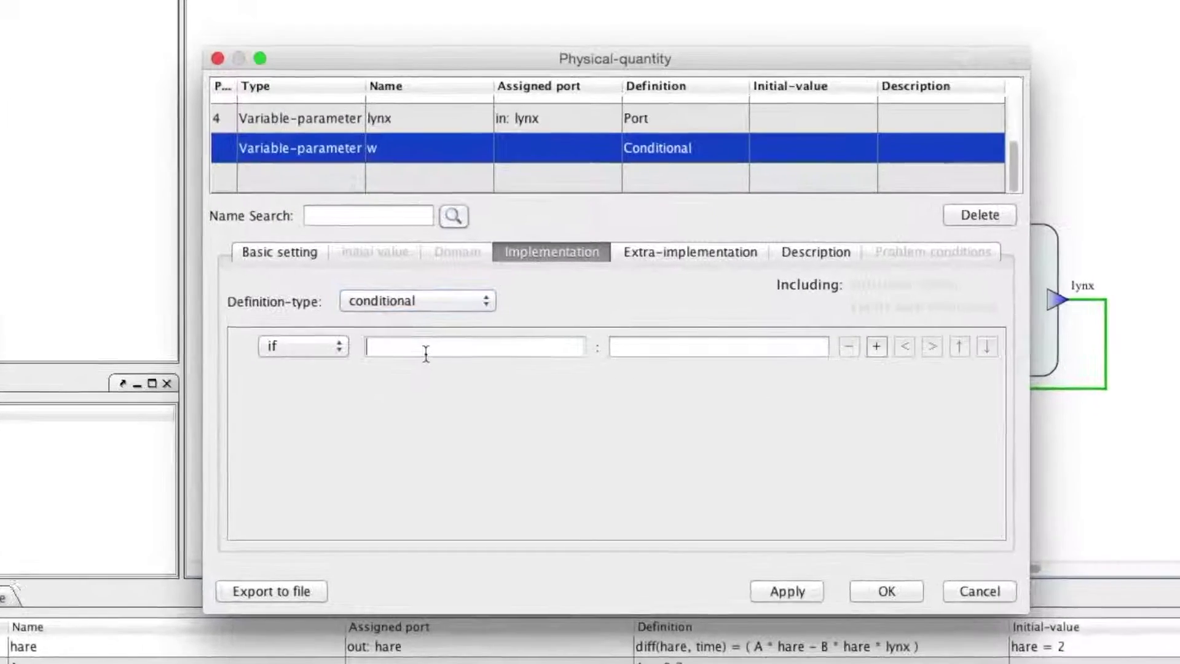
pyautogui.write('time>100 ')
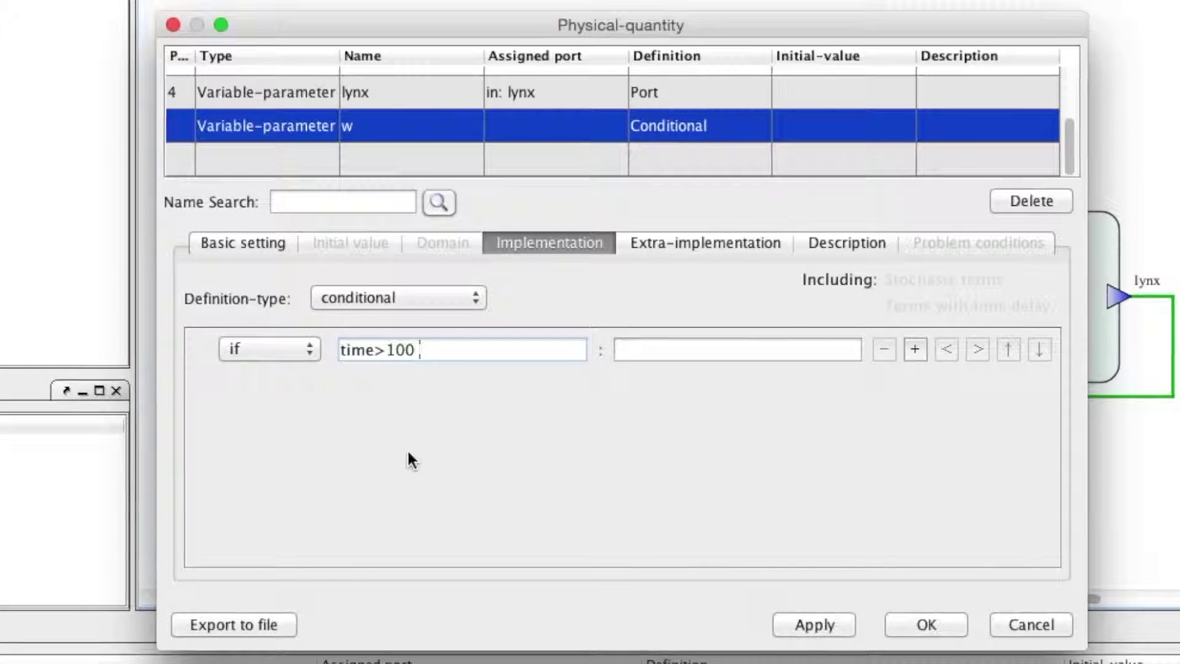
pyautogui.write('&& time')
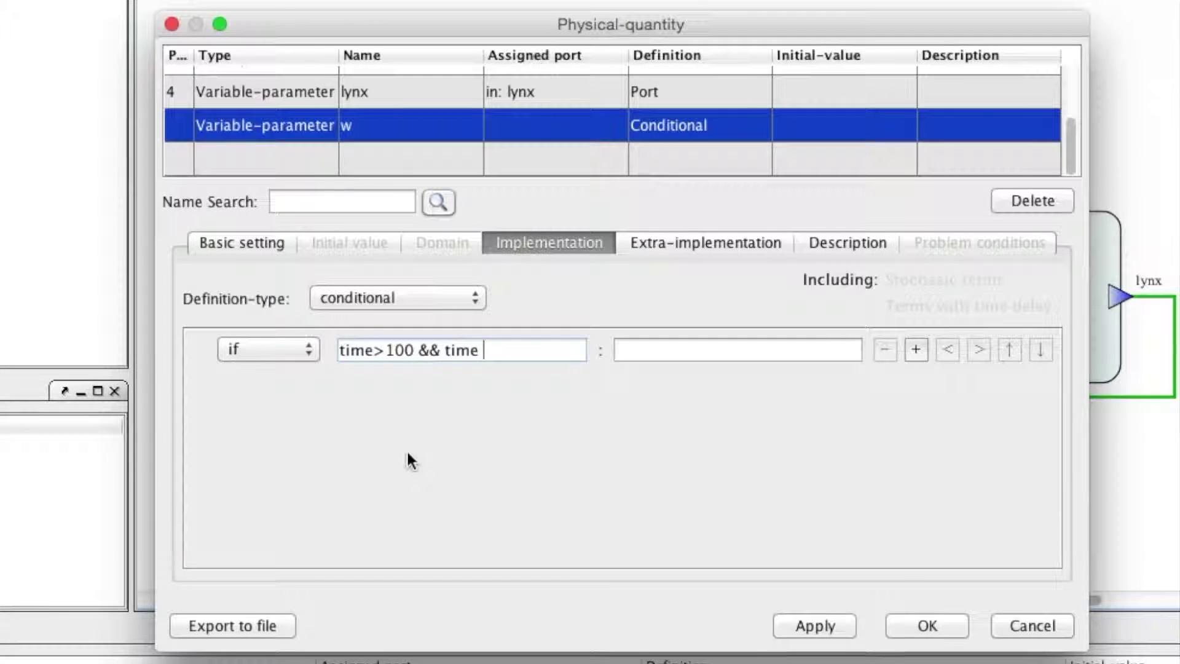
pyautogui.write(' < 100')
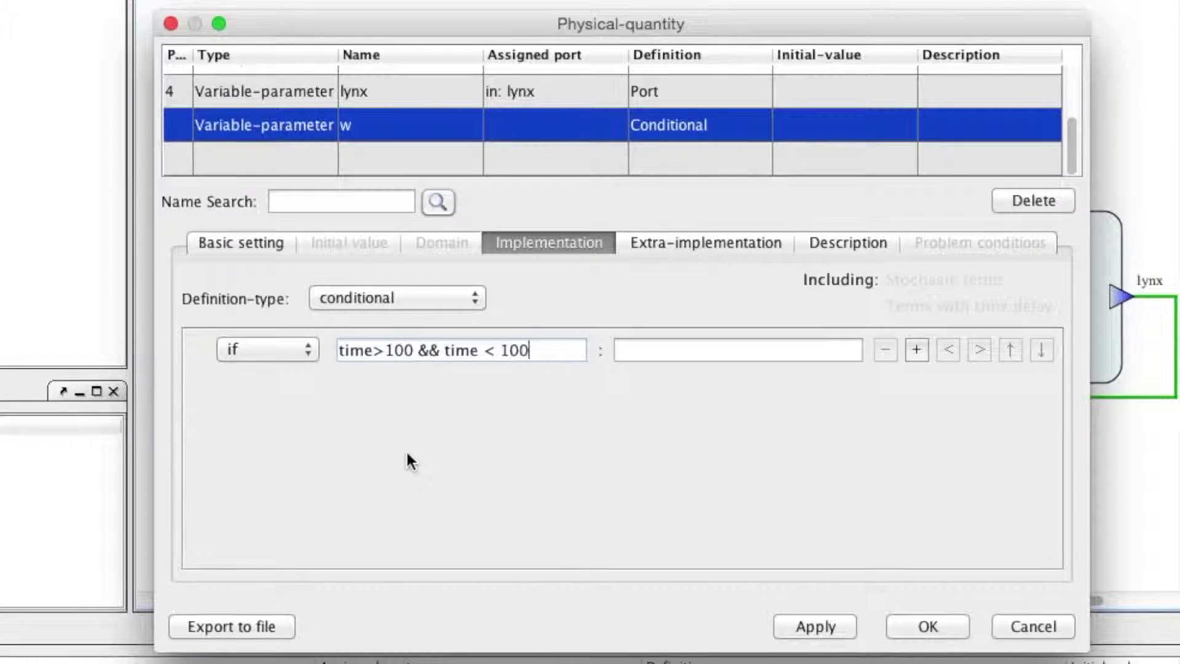
pyautogui.write('+duration')
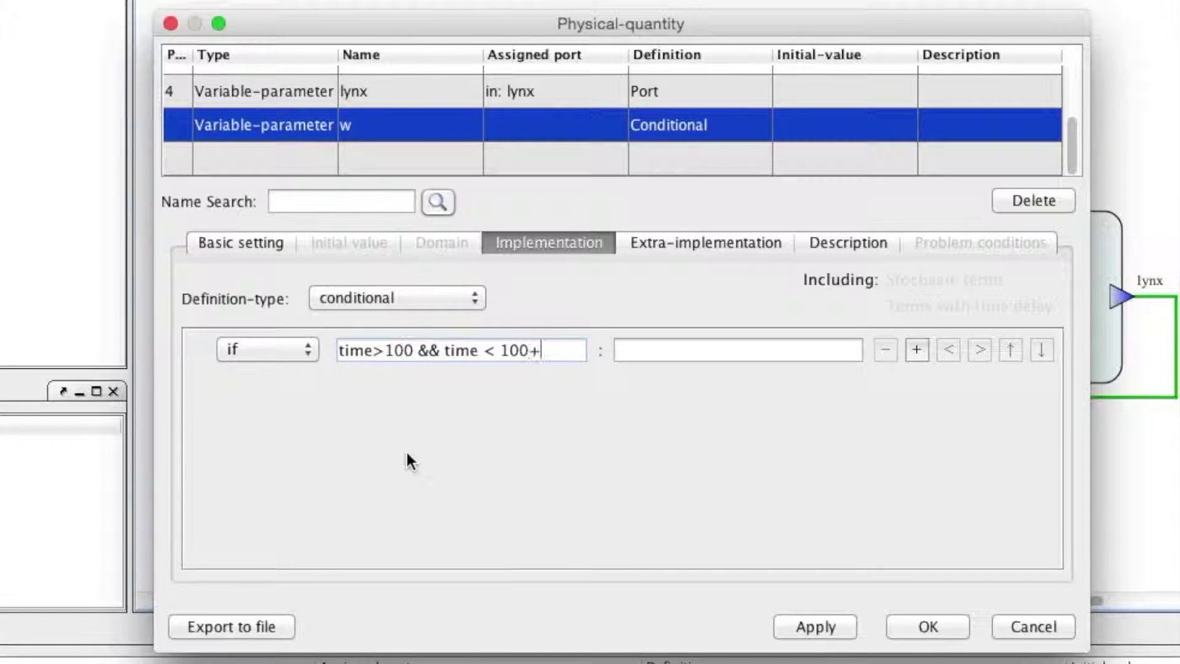
pyautogui.press('Return')
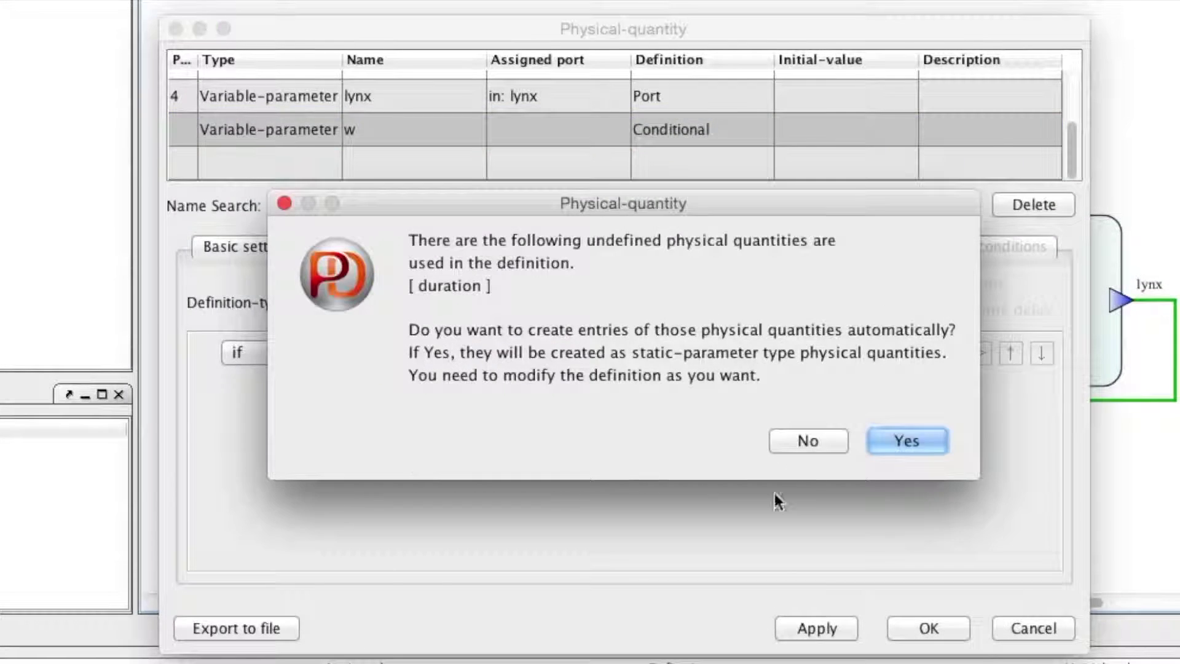
pyautogui.click(907, 440)
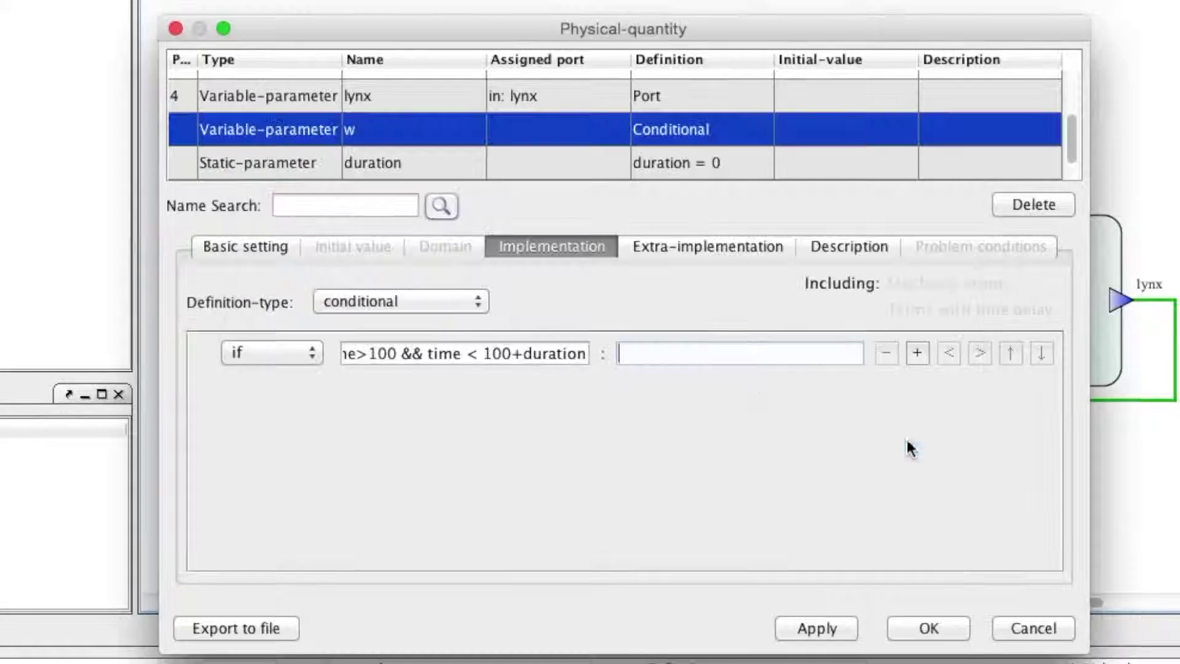
pyautogui.write('w=(')
pyautogui.write('ntensity')
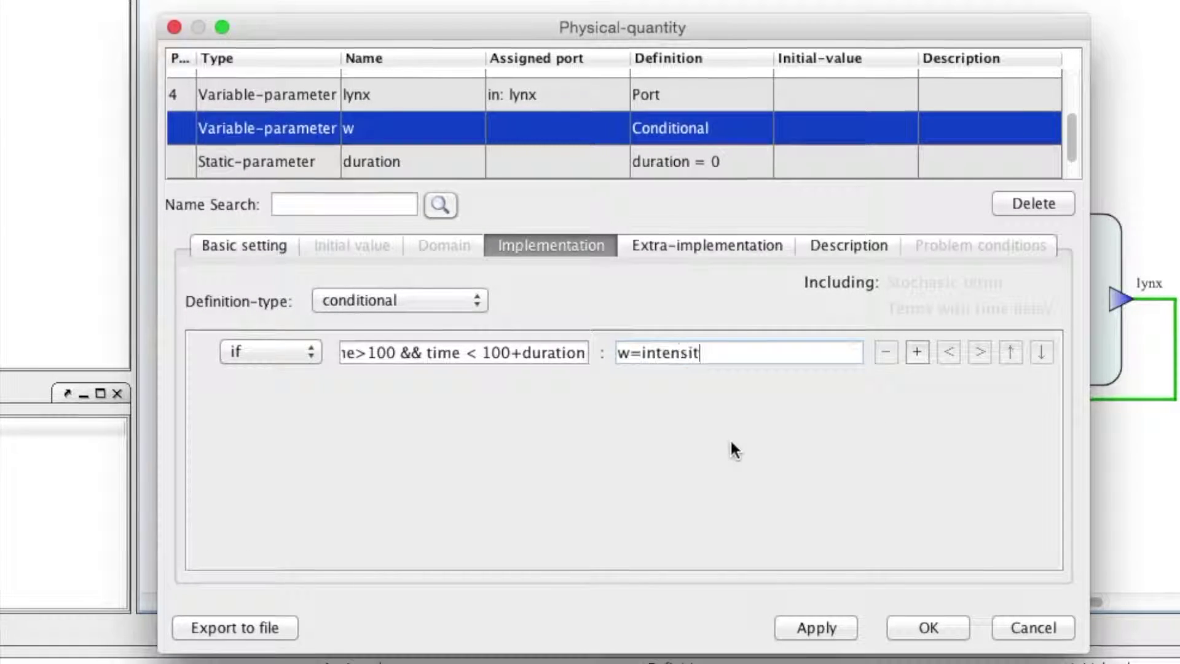
pyautogui.press('Return')
pyautogui.click(901, 439)
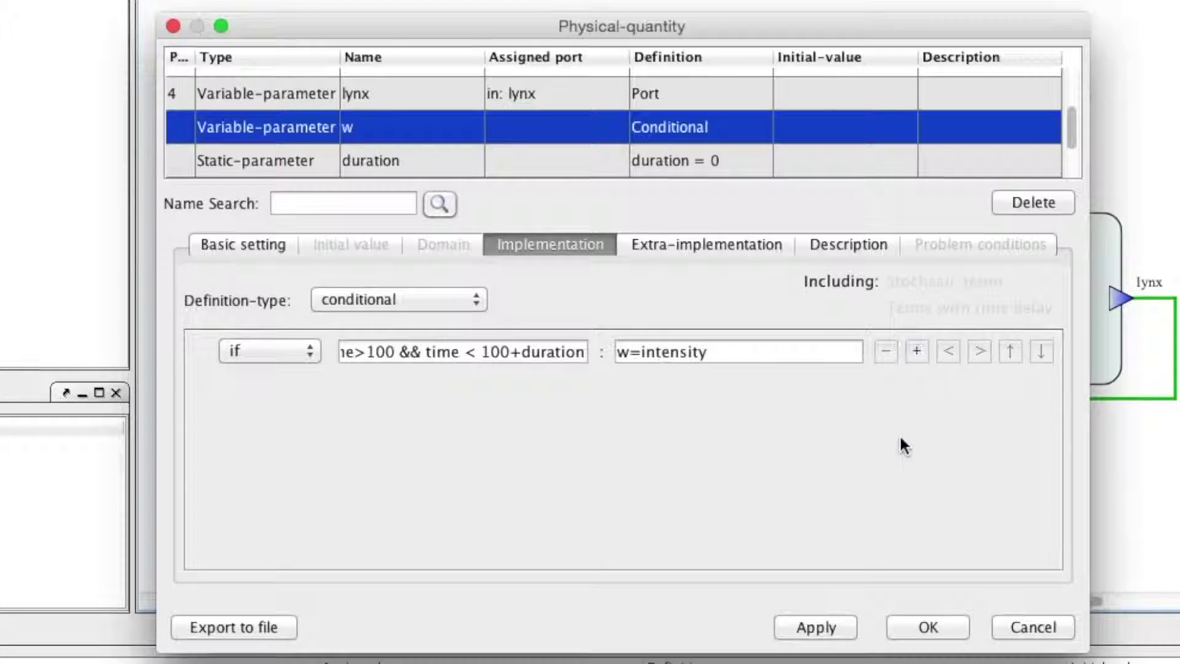
# Add an else row for w that sets it to 0.
pyautogui.click(917, 352)
pyautogui.click(289, 384)
pyautogui.click(289, 430)
pyautogui.doubleClick(660, 384)
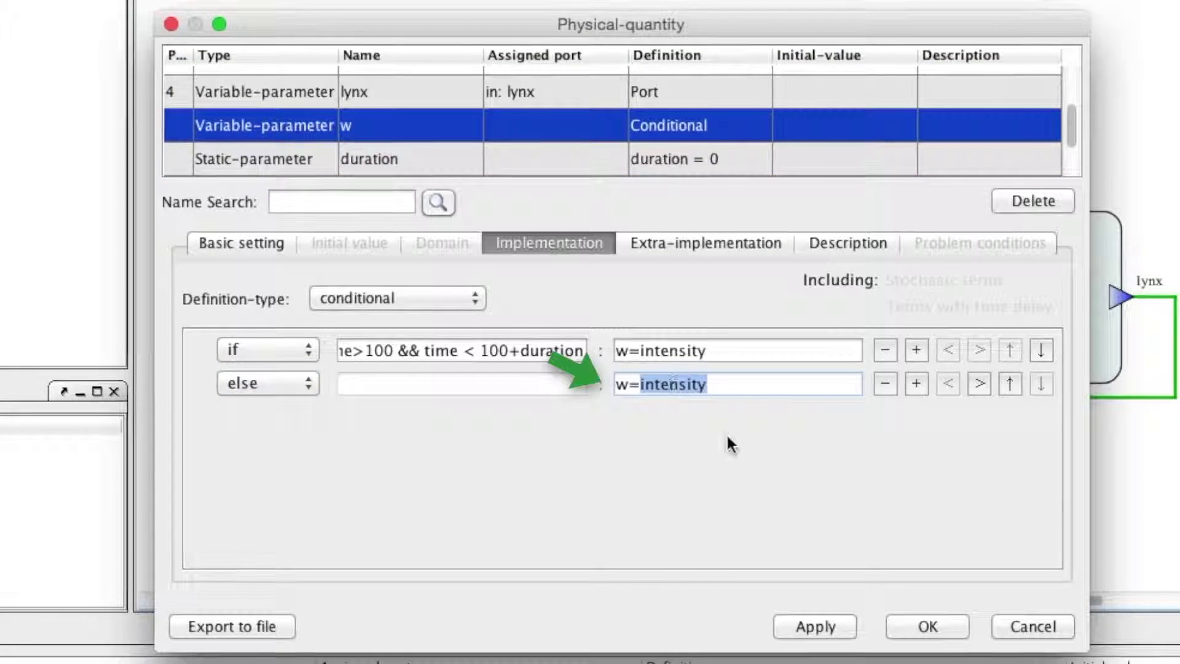
# Set w's otherwise value to 0, the stimulus duration to 20 and the intensity to 0.2.
pyautogui.write('0')
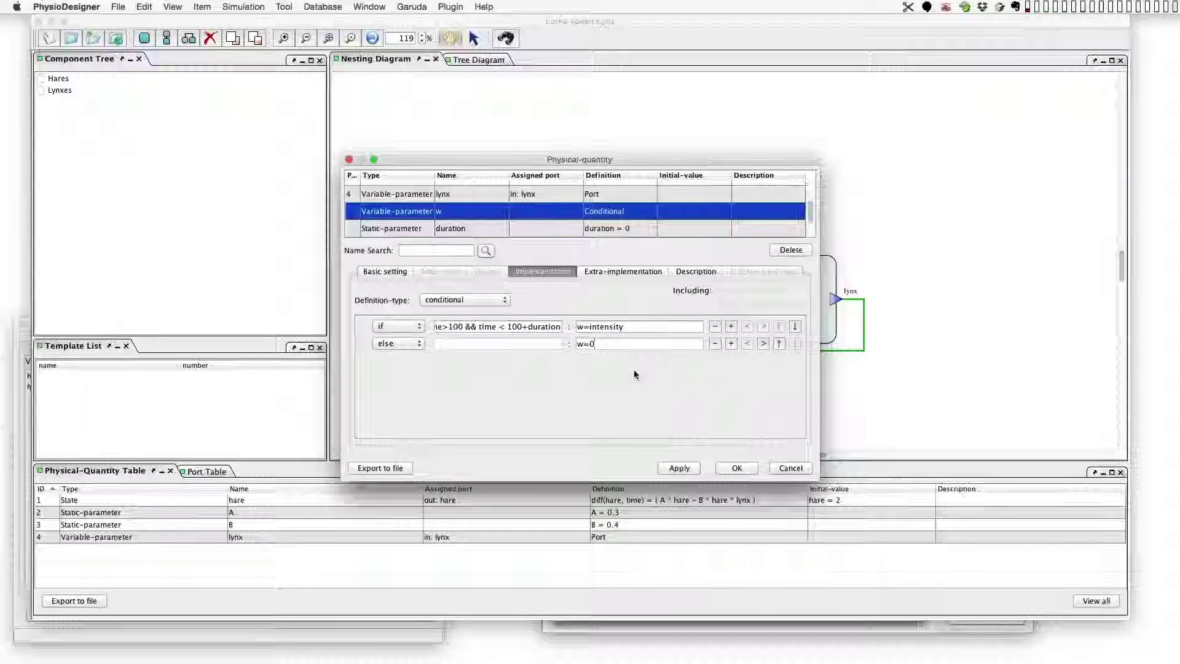
pyautogui.press('Return')
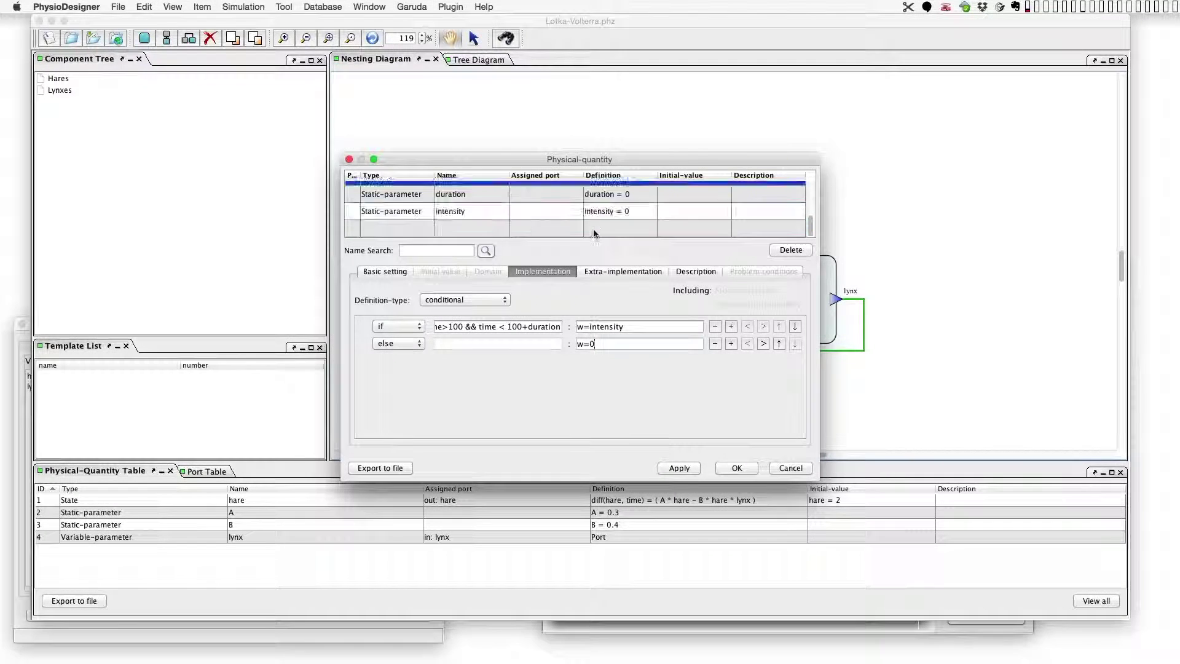
pyautogui.click(472, 432)
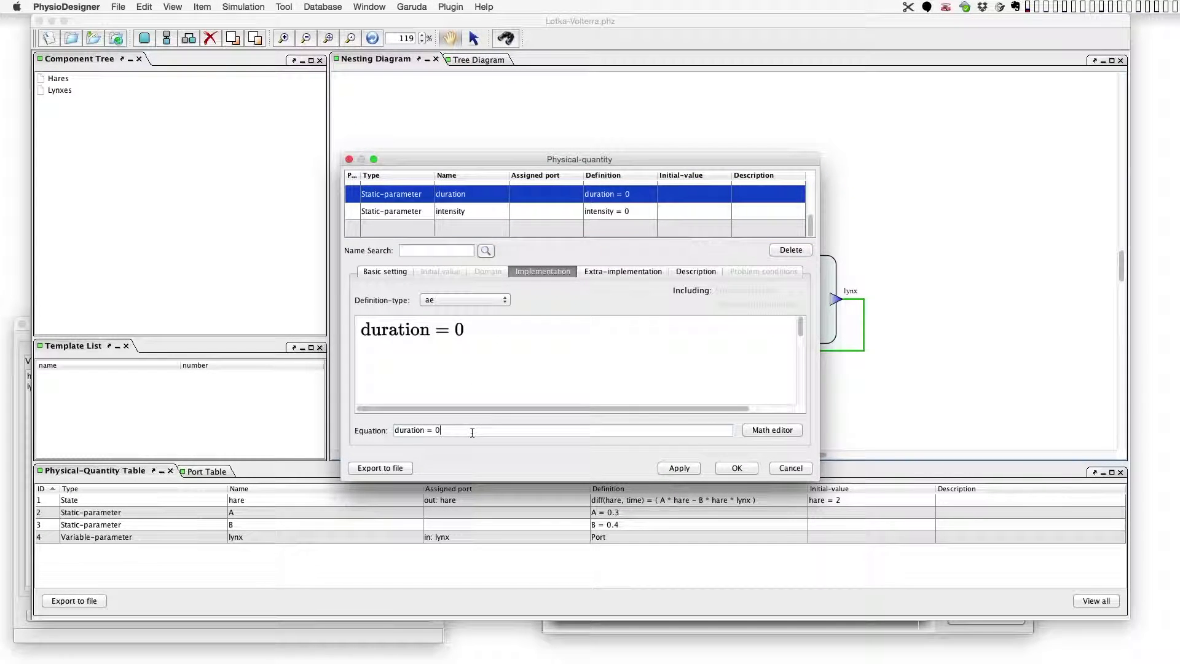
pyautogui.press('BackSpace')
pyautogui.write('20')
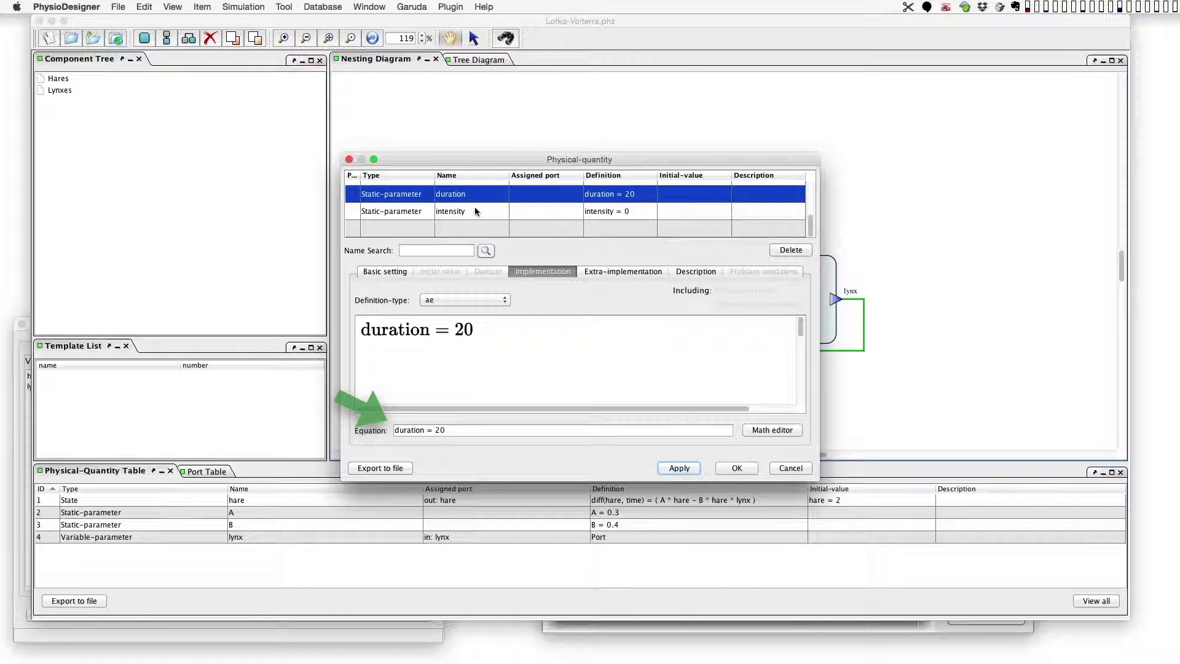
pyautogui.press('Return')
pyautogui.write('.2')
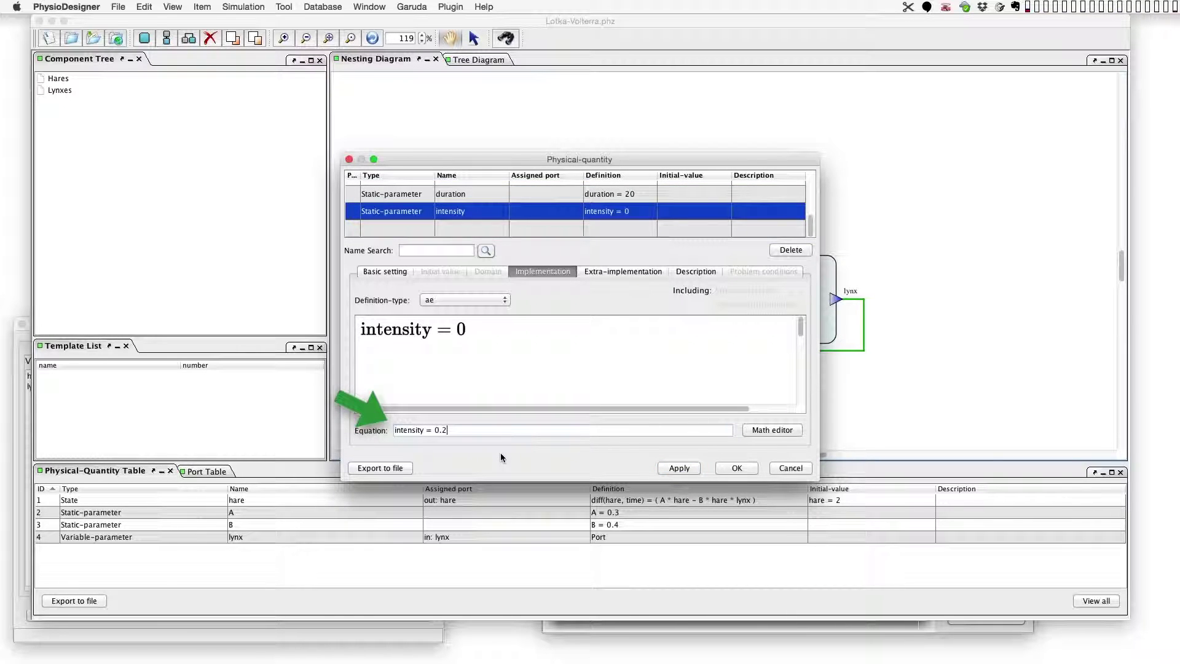
pyautogui.press('Return')
pyautogui.click(715, 468)
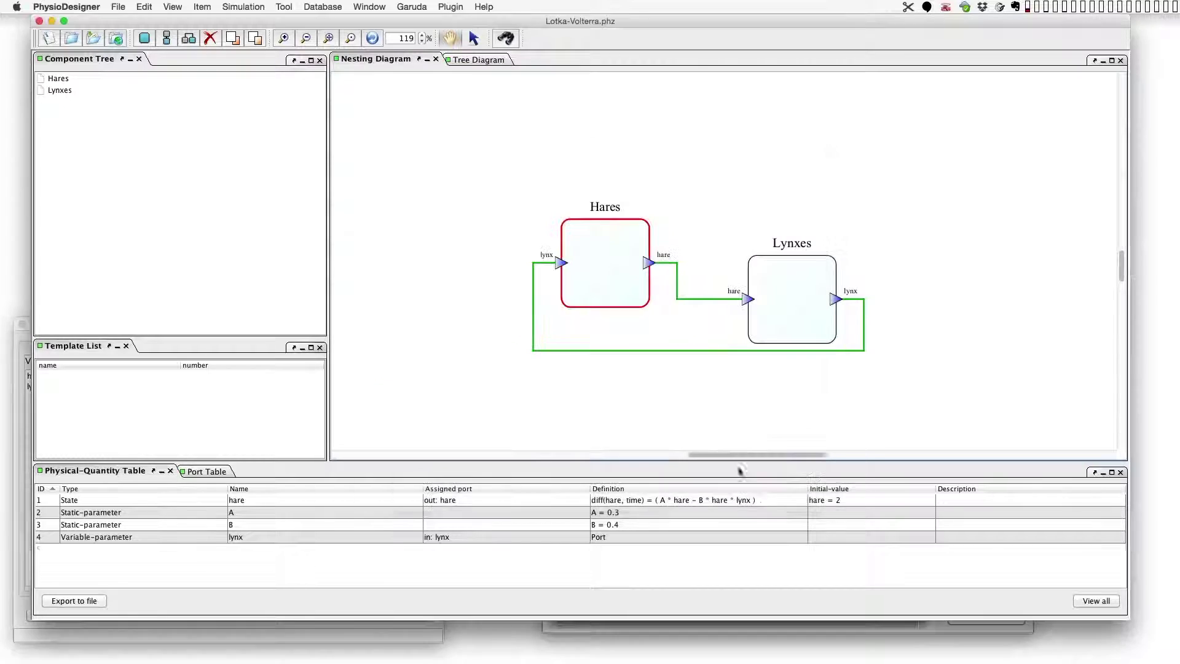
# Save the model as Lotka-Volterra_stimulus.phz and send it to Flint for simulation.
pyautogui.click(118, 6)
pyautogui.click(157, 86)
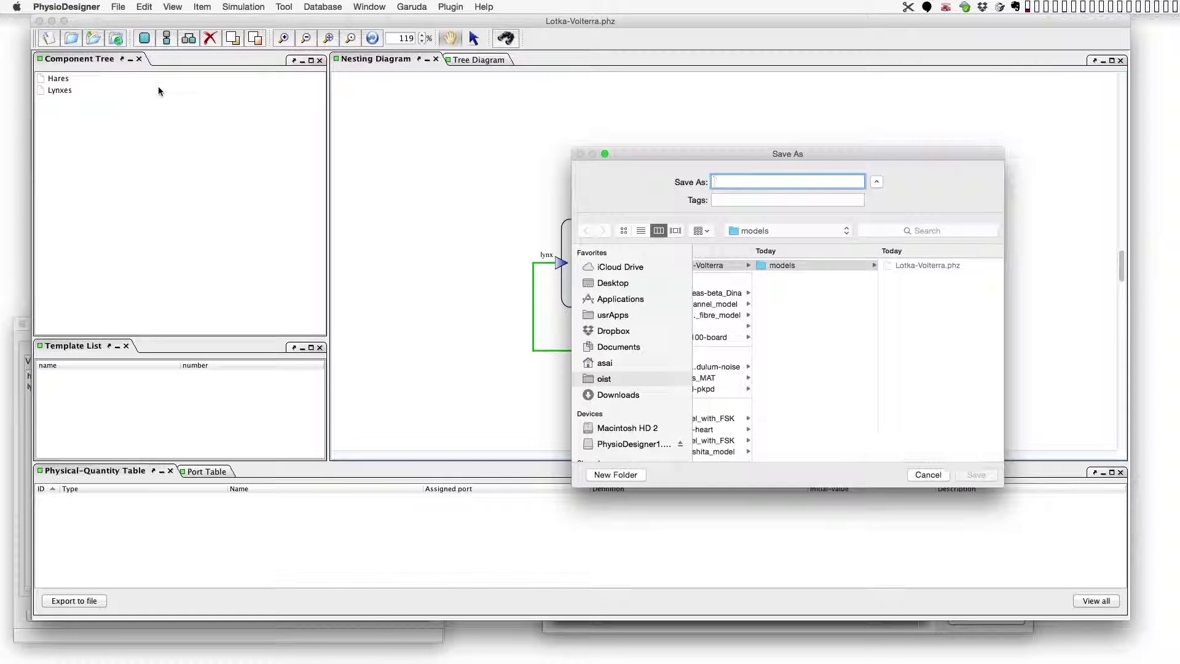
pyautogui.click(767, 182)
pyautogui.write('_')
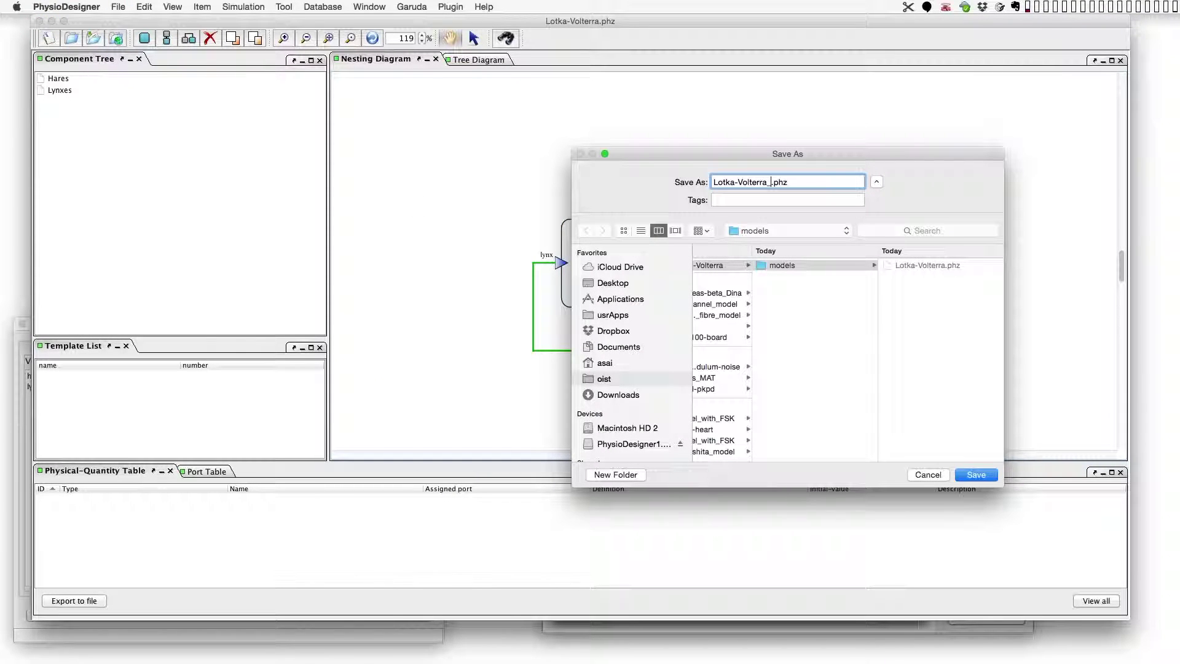
pyautogui.write('stimulus')
pyautogui.click(982, 475)
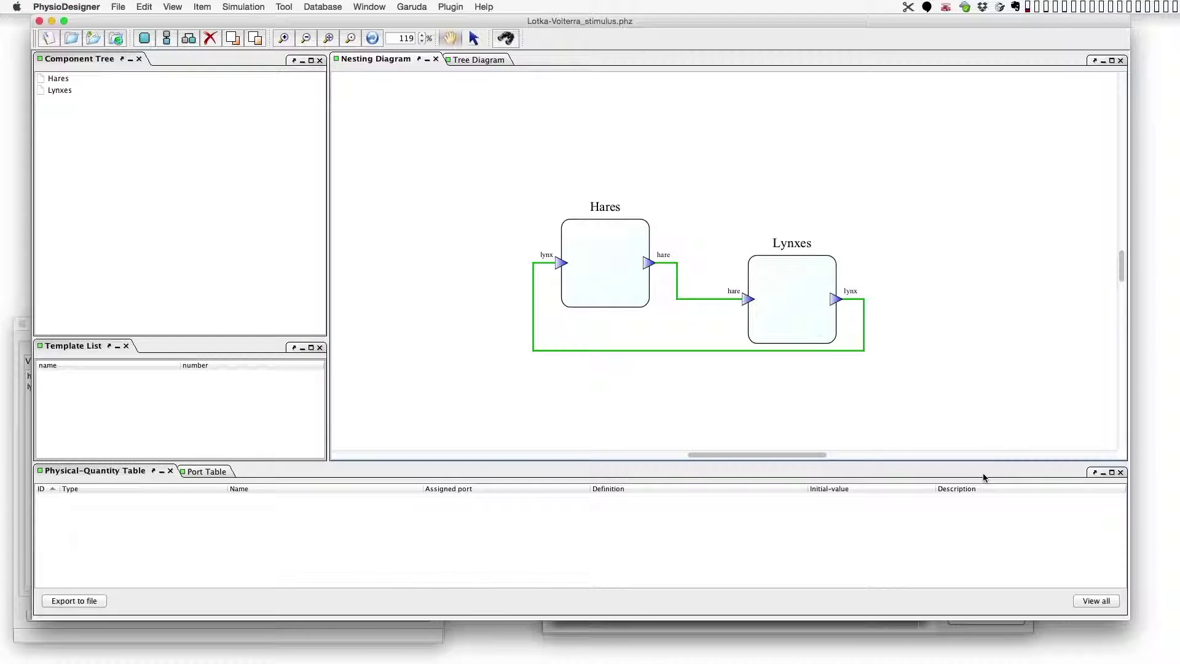
pyautogui.click(244, 7)
pyautogui.click(252, 21)
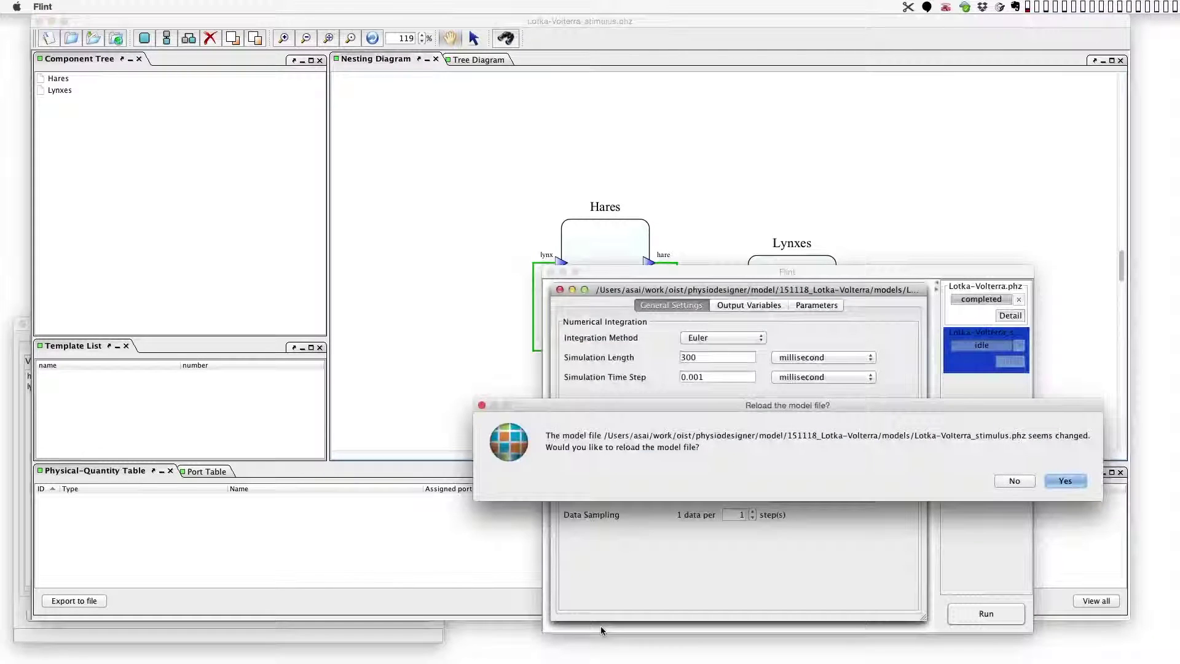
# Reload and run the stimulus model, then plot hare, lynx and w over time.
pyautogui.click(1064, 482)
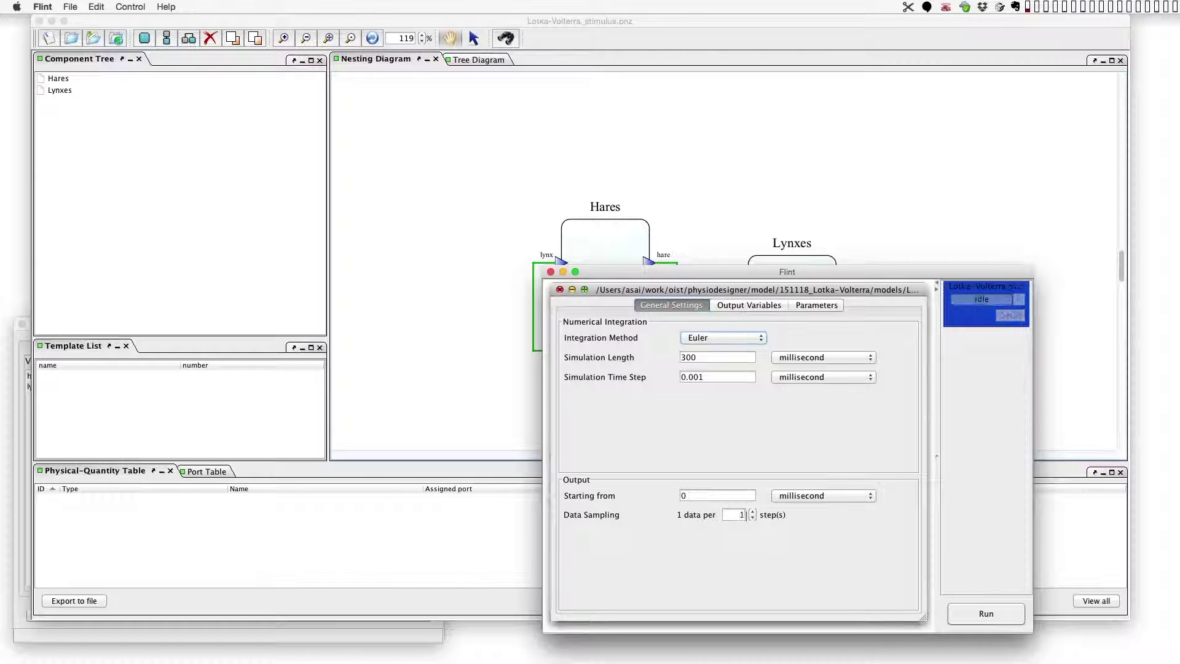
pyautogui.click(1011, 315)
pyautogui.moveTo(572, 352); pyautogui.dragTo(640, 387)
pyautogui.moveTo(575, 369); pyautogui.dragTo(655, 363)
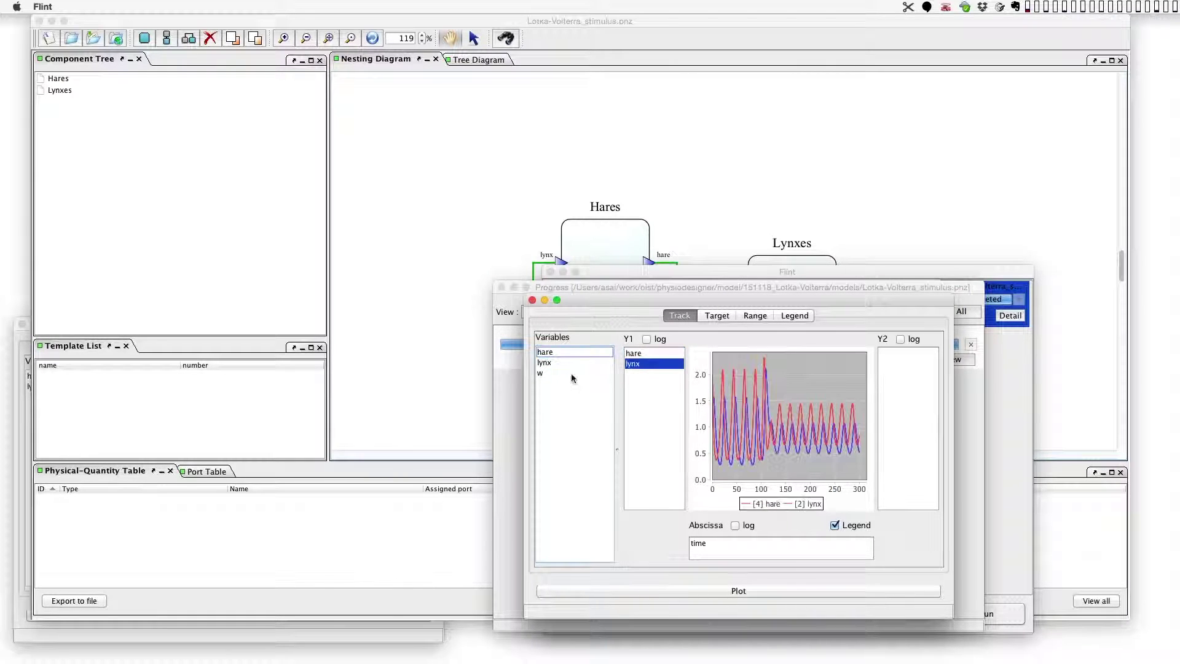
pyautogui.moveTo(562, 374); pyautogui.dragTo(639, 423)
# Compare with the unperturbed plot, zoom into the perturbation near time 100, and drop time from the abscissa.
pyautogui.moveTo(535, 449); pyautogui.dragTo(519, 474)
pyautogui.click(434, 626)
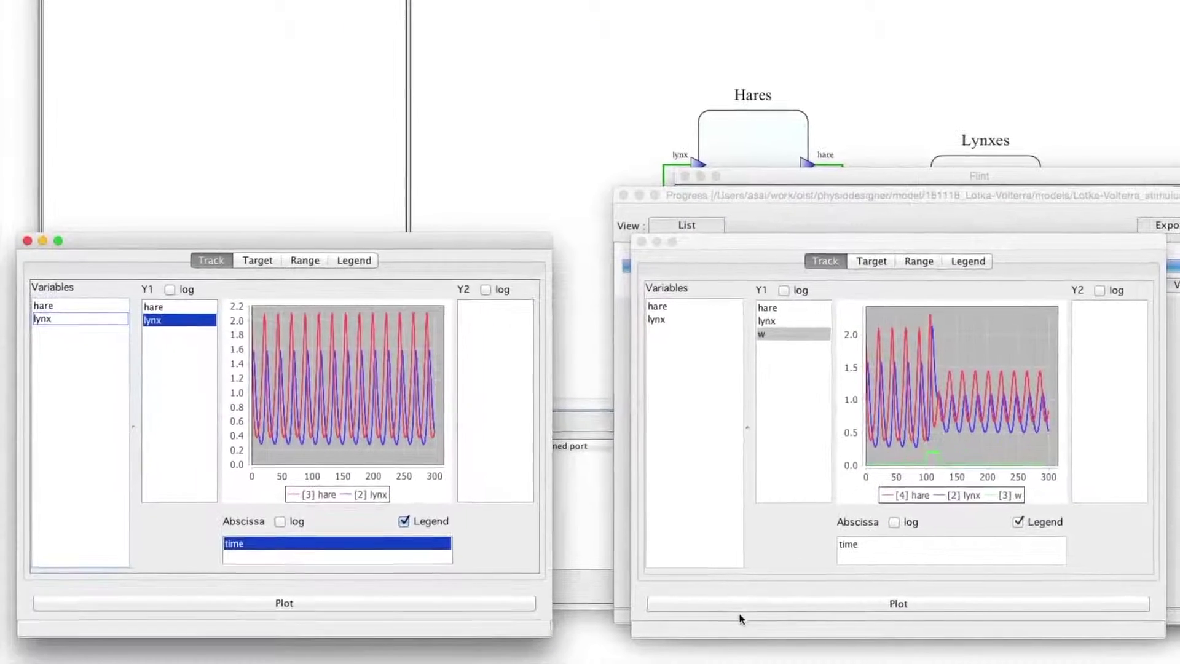
pyautogui.click(667, 622)
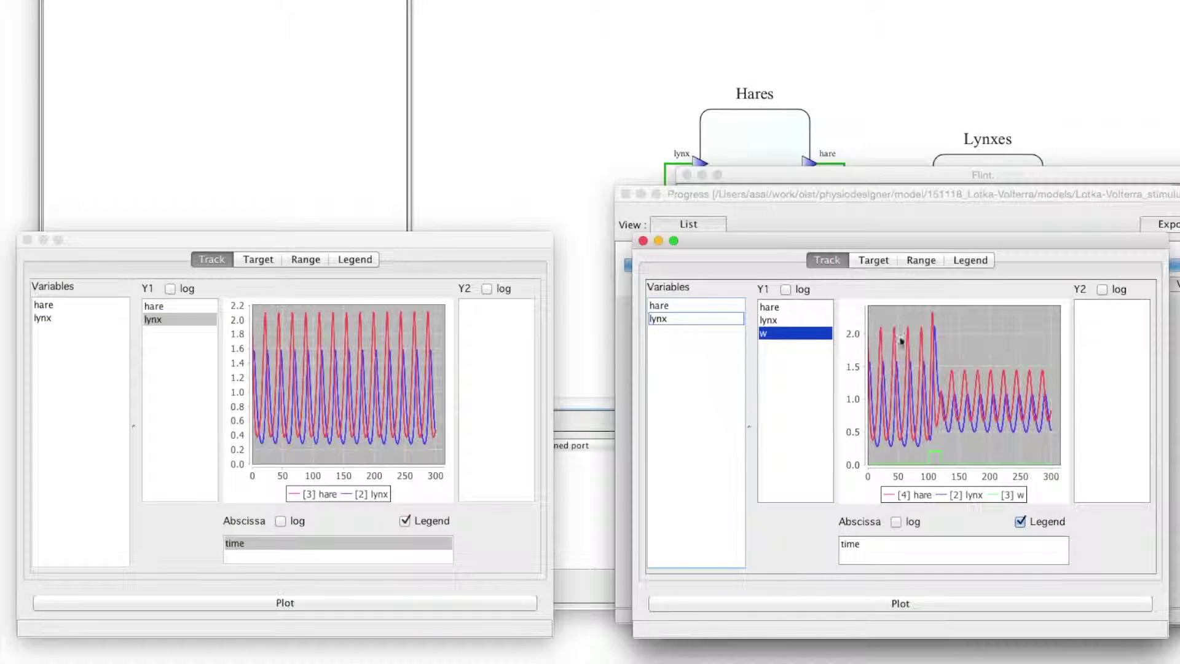
pyautogui.moveTo(911, 309); pyautogui.dragTo(953, 470)
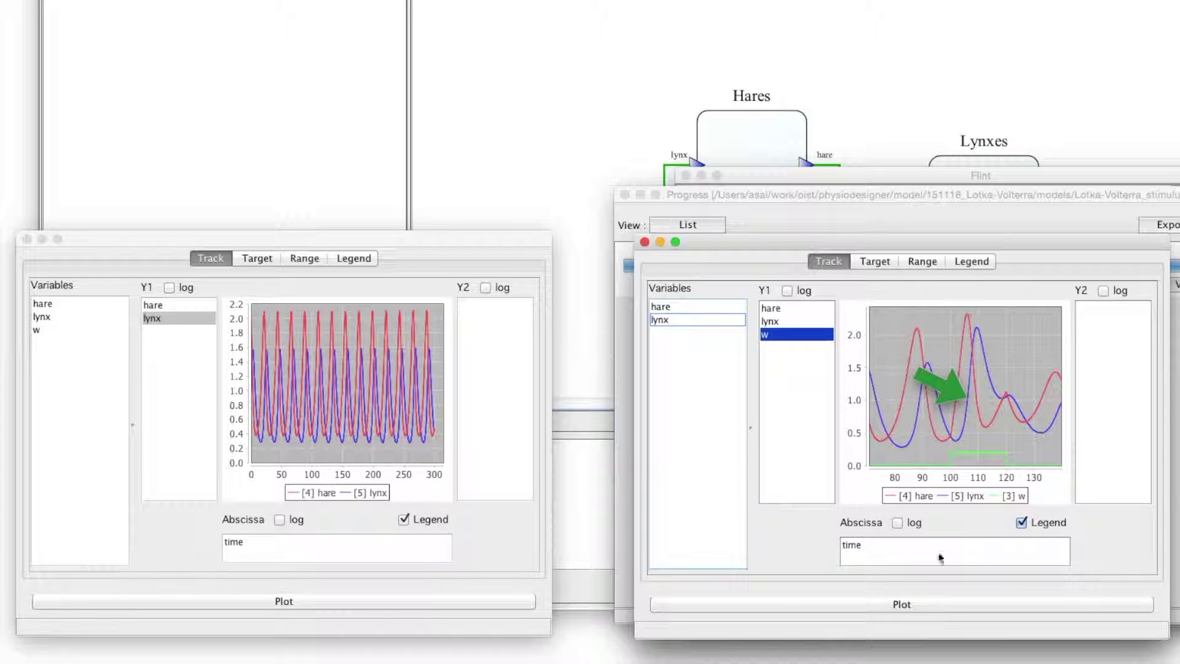
pyautogui.moveTo(859, 542); pyautogui.dragTo(715, 479)
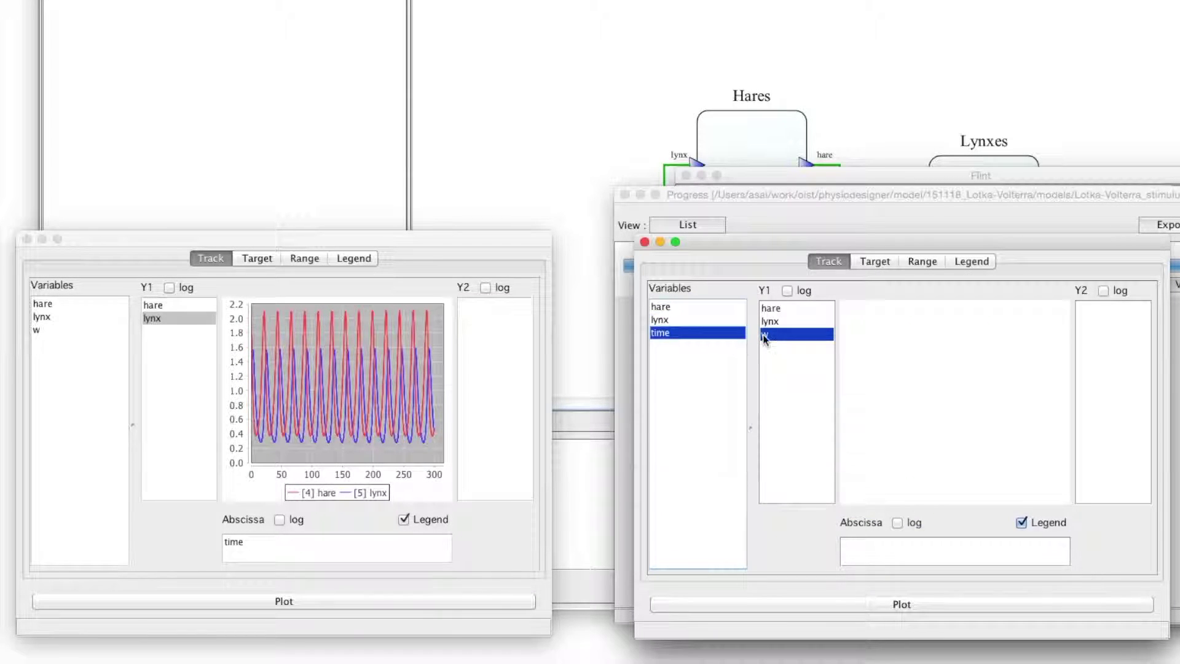
# Plot hare against lynx in both windows, removing w from the stimulus plot.
pyautogui.moveTo(770, 321); pyautogui.dragTo(879, 550)
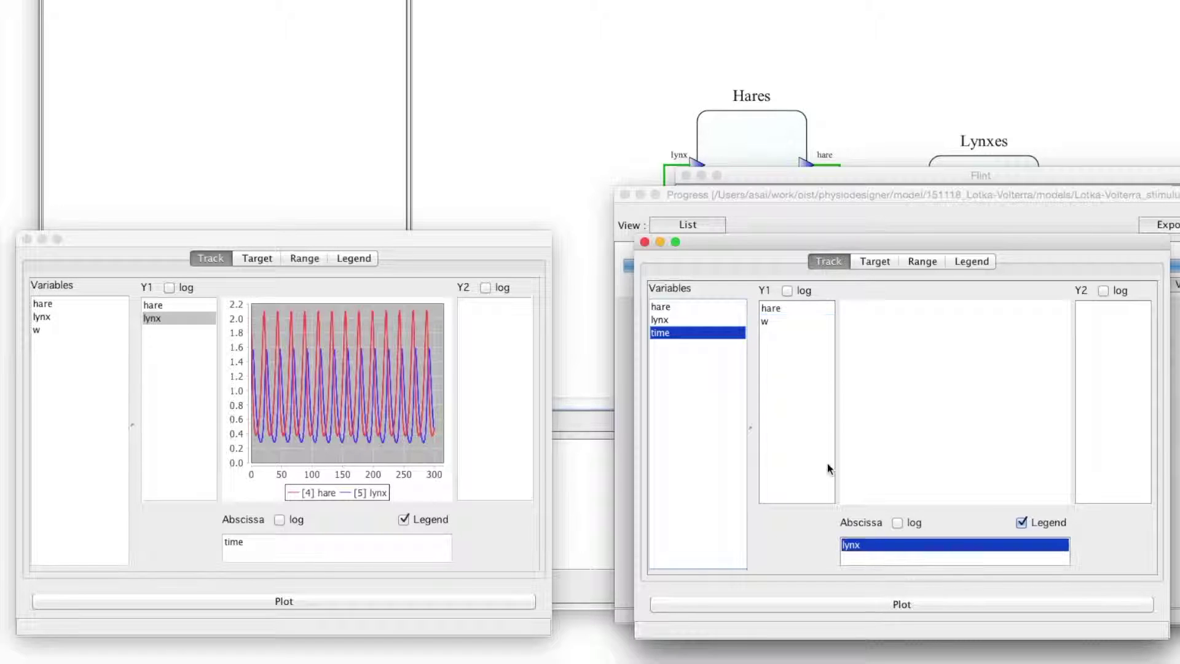
pyautogui.moveTo(766, 324); pyautogui.dragTo(713, 404)
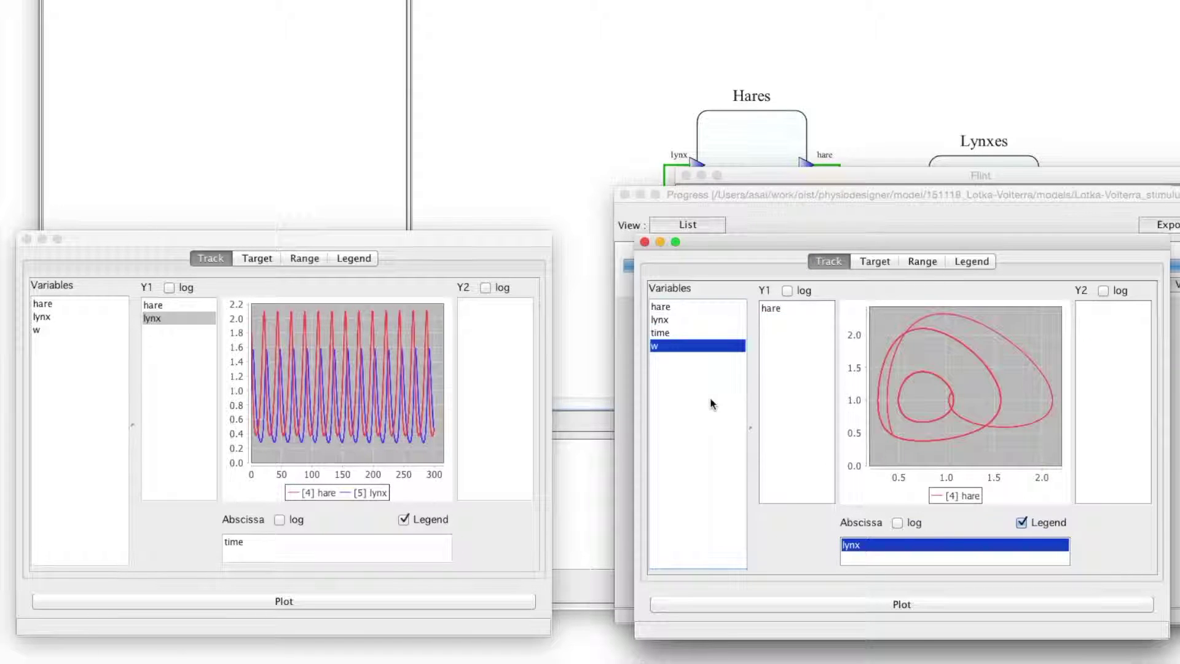
pyautogui.moveTo(249, 544); pyautogui.dragTo(94, 434)
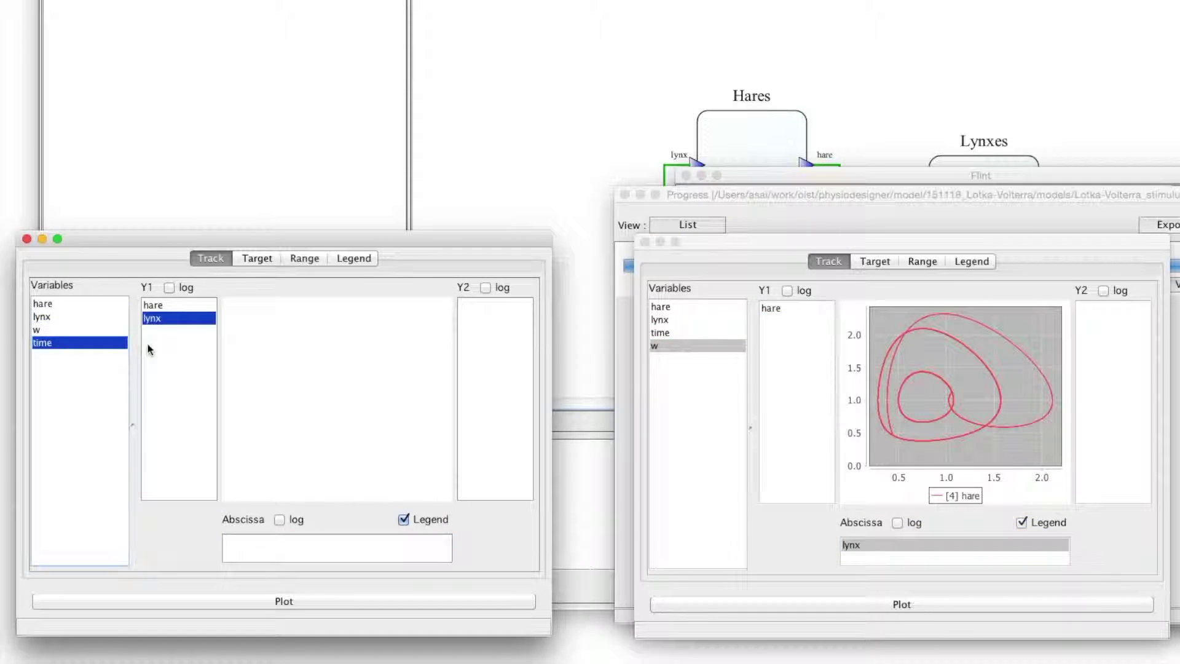
pyautogui.moveTo(150, 318); pyautogui.dragTo(315, 544)
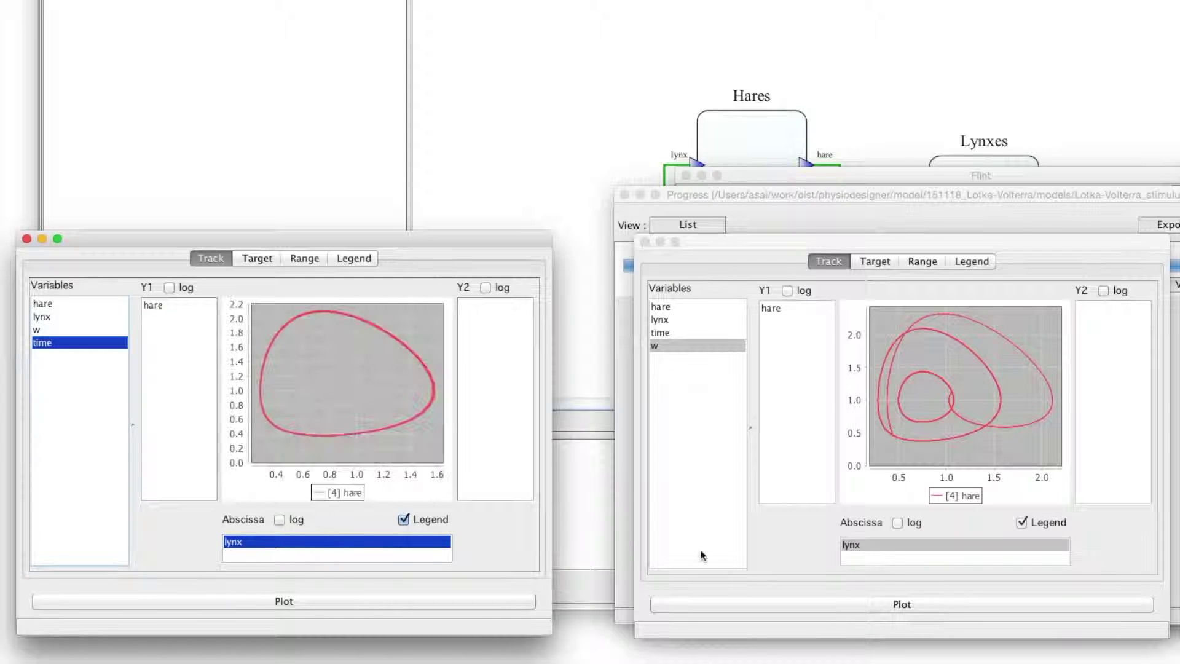